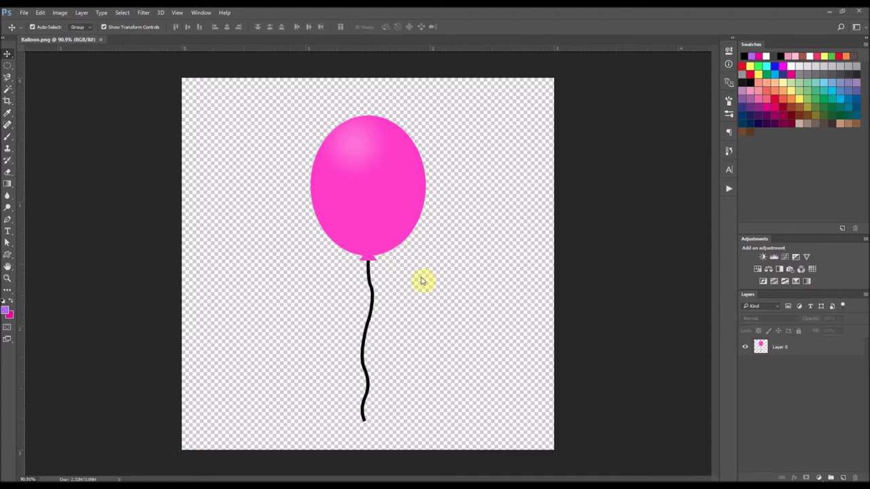
key(ctrl+plus)
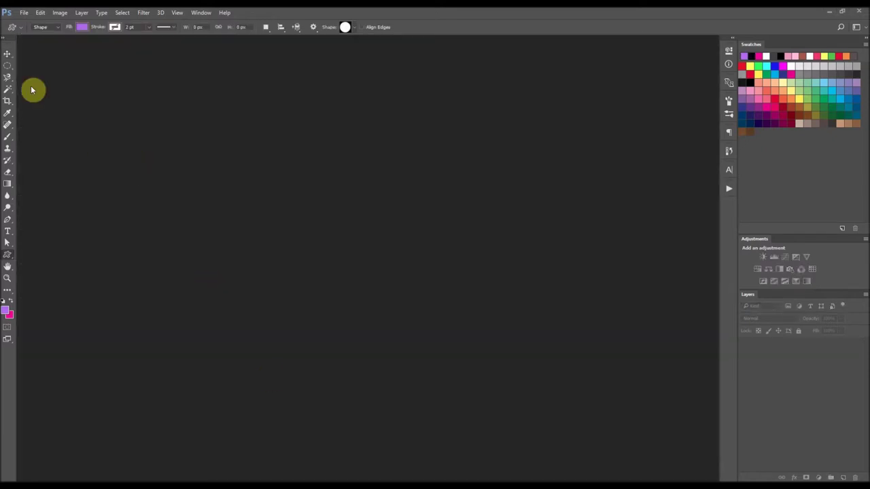
Create a new 3 by 3 inch document at 300 pixels/inch in RGB Color with a transparent background.
click(24, 13)
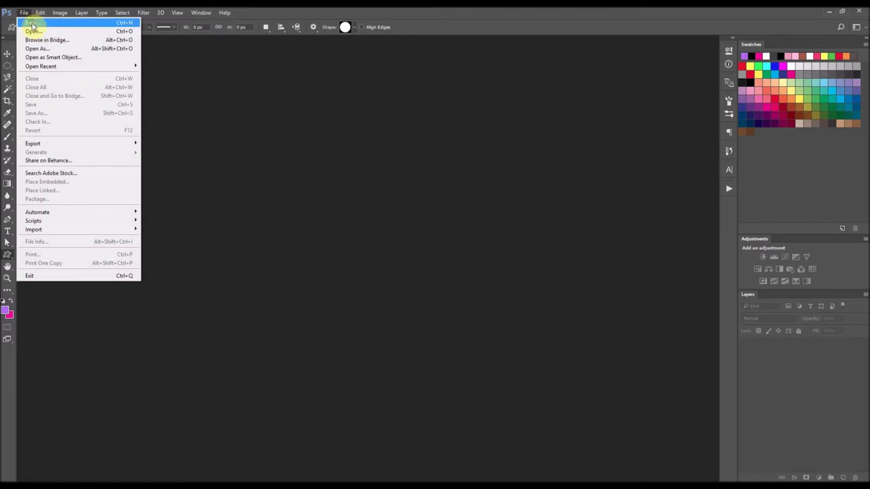
click(24, 13)
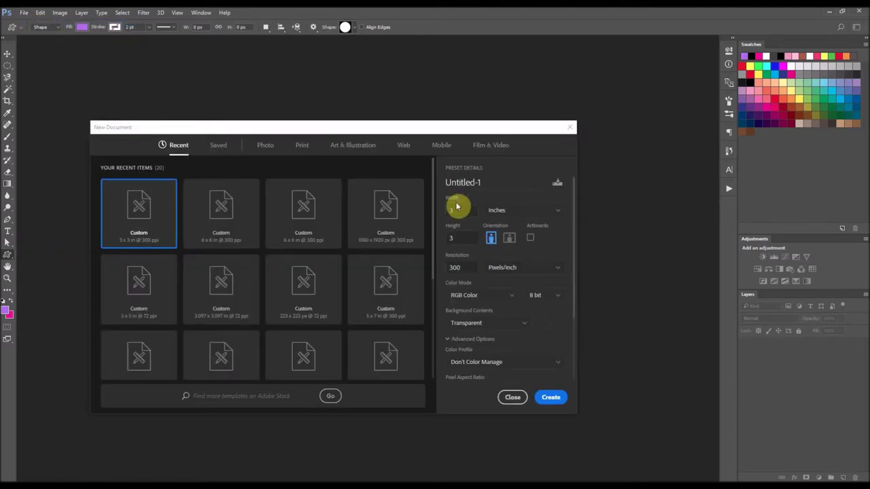
click(466, 238)
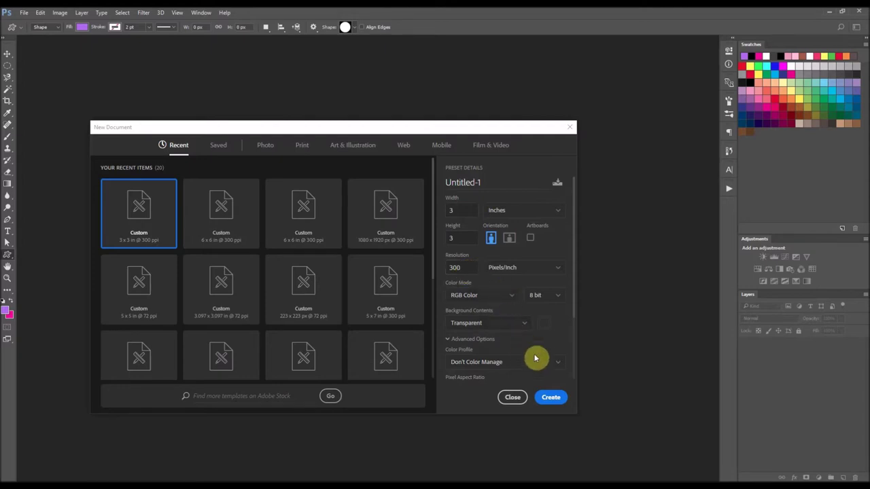
click(554, 397)
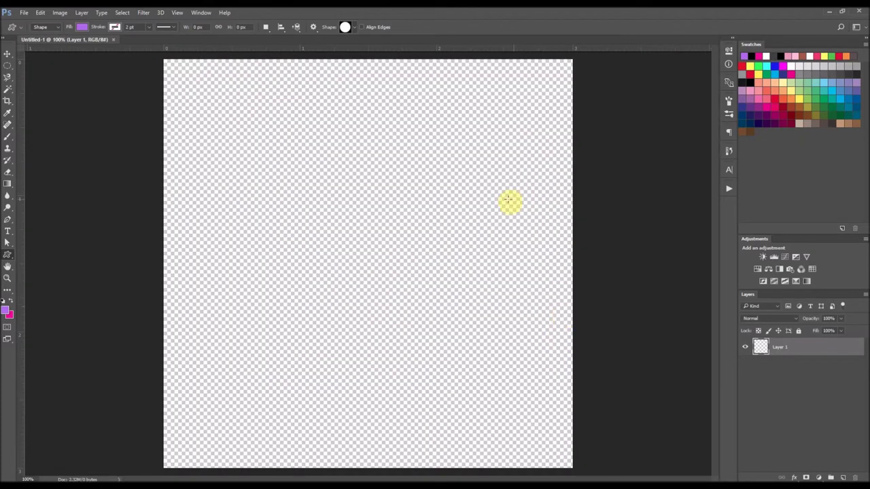
Rename the document's only layer as Balloon.
double_click(780, 347)
text(Ball)
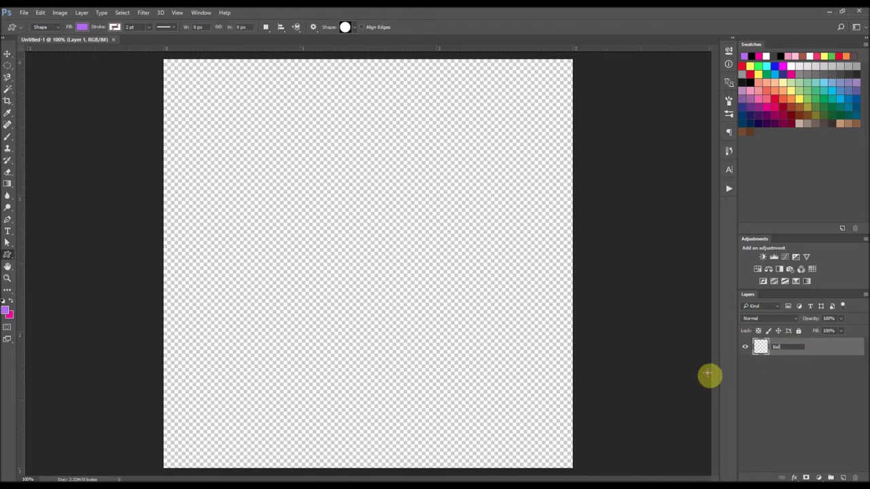
text(oon)
key(Return)
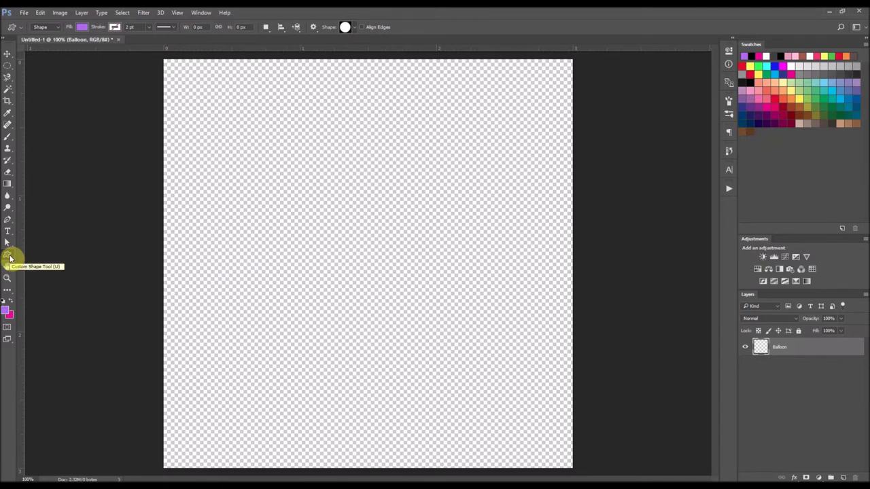
Draw a purple oval about 393 by 479 px using the solid circle custom shape, then shift it slightly up and left.
click(11, 258)
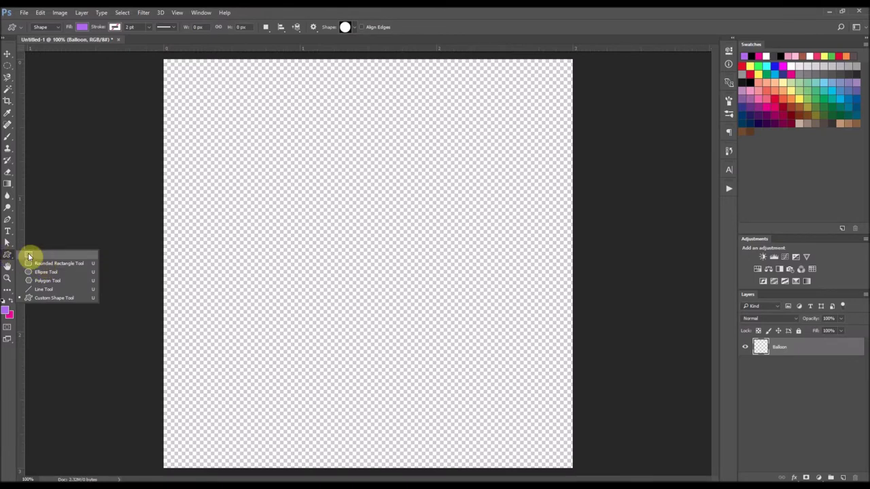
click(46, 299)
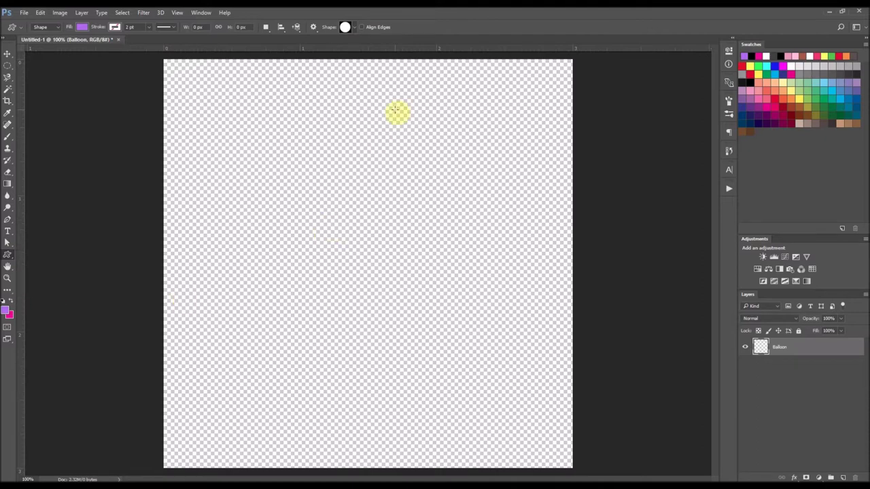
click(354, 29)
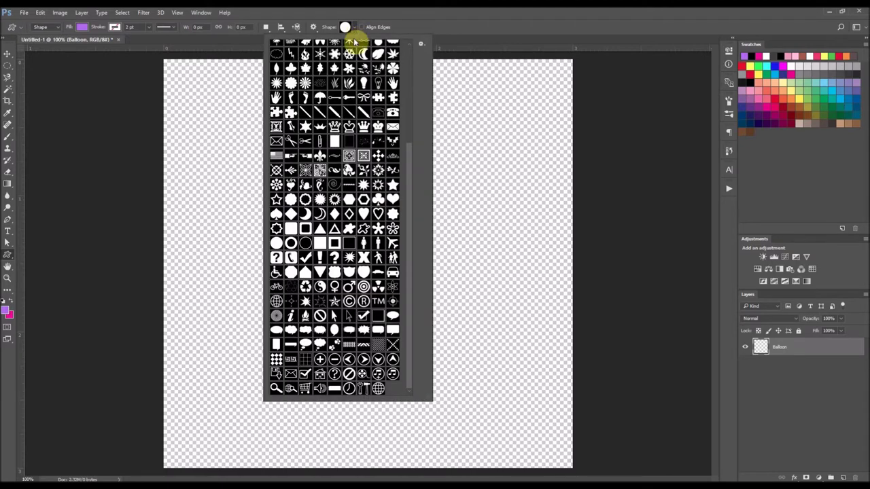
double_click(274, 248)
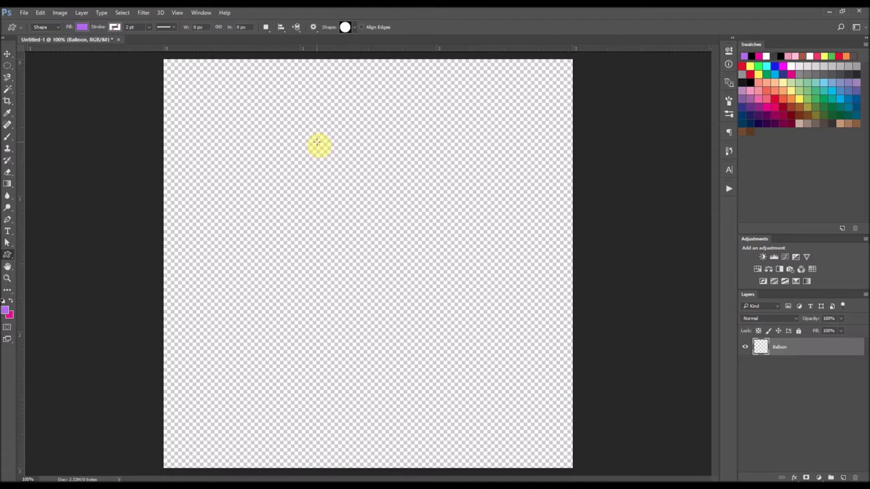
drag(295, 126, 473, 345)
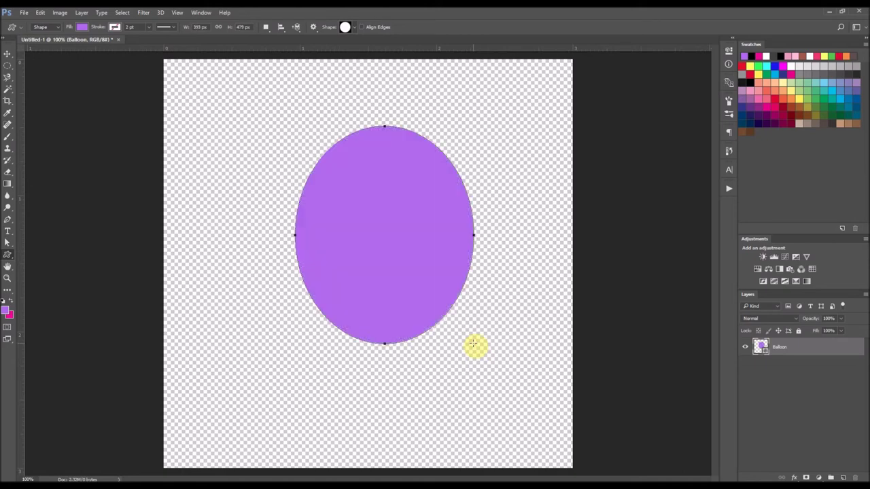
click(7, 53)
drag(405, 209, 392, 192)
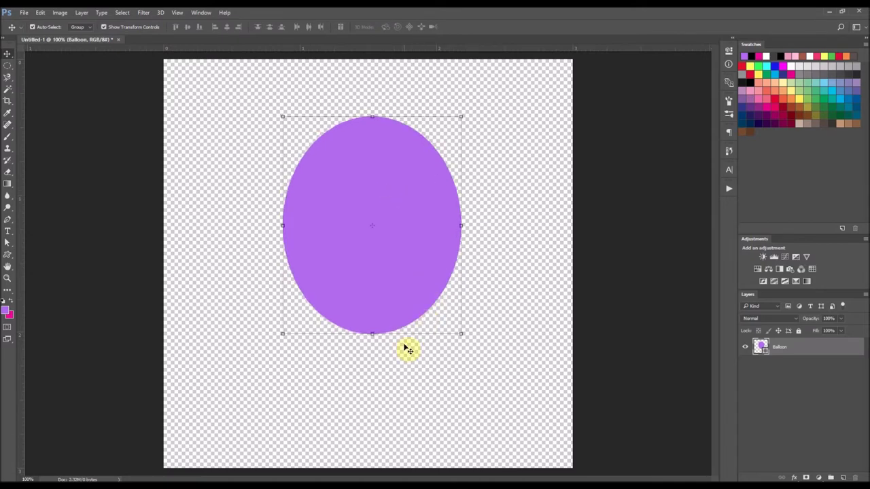
Add a new empty layer above the Balloon layer.
scroll(416, 326, up, 1)
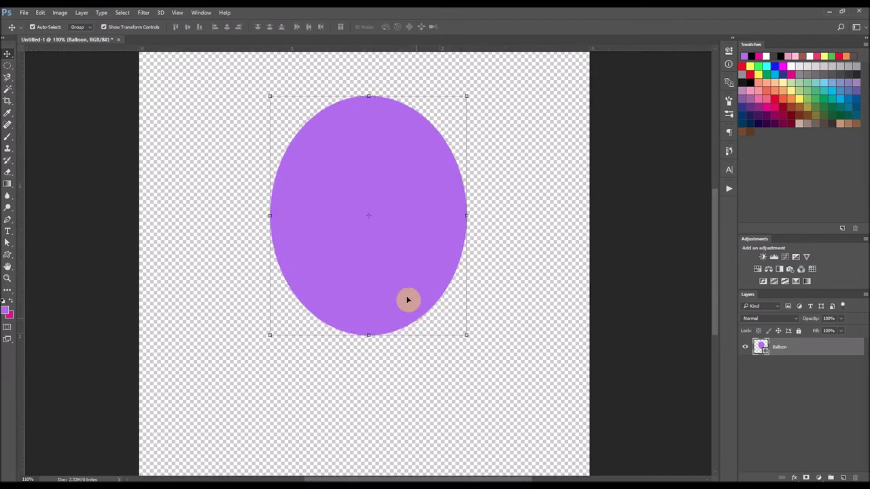
click(842, 478)
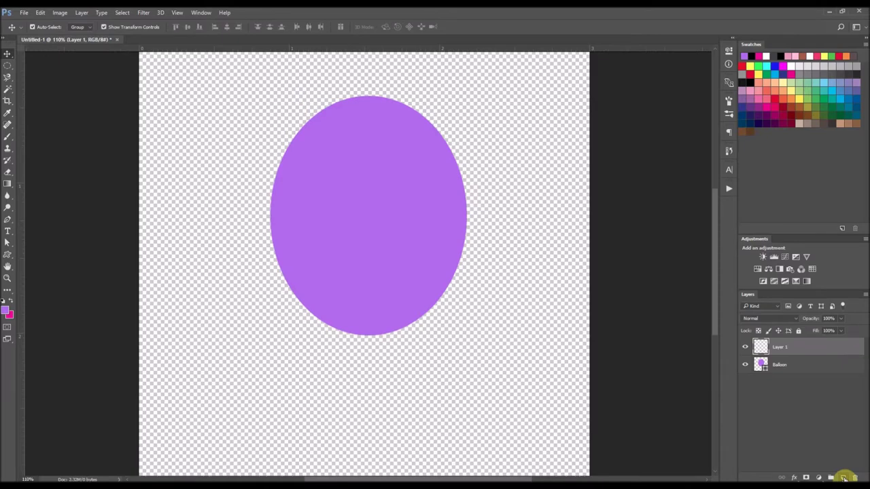
click(82, 14)
mouse_move(83, 23)
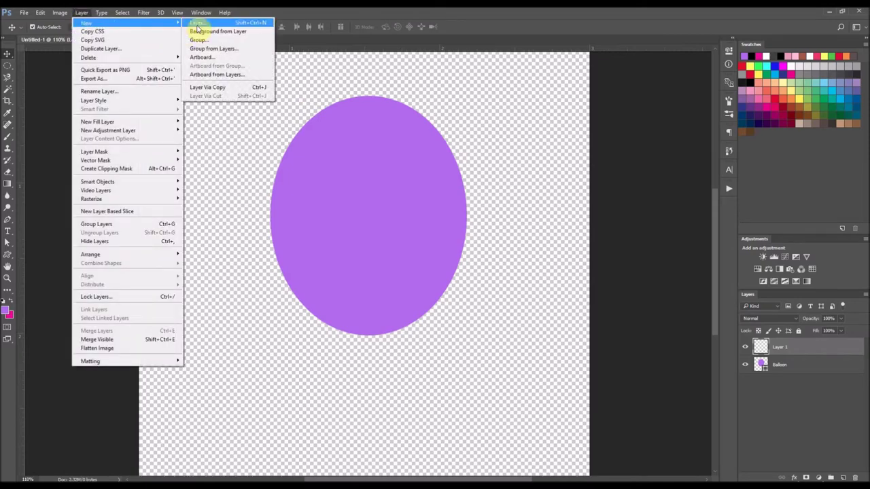
click(384, 266)
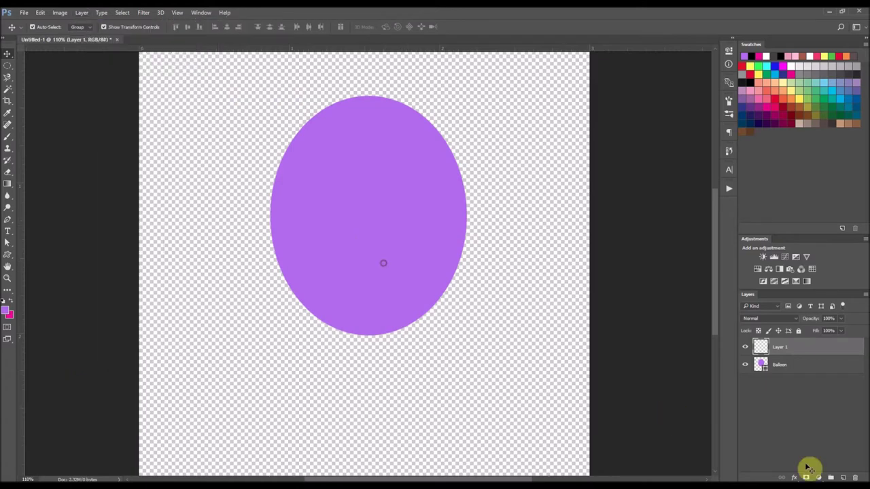
Rename the new layer as Balloon 2 and place it beneath the Balloon layer.
double_click(785, 350)
key(BackSpace)
text(Balloon 2)
click(367, 190)
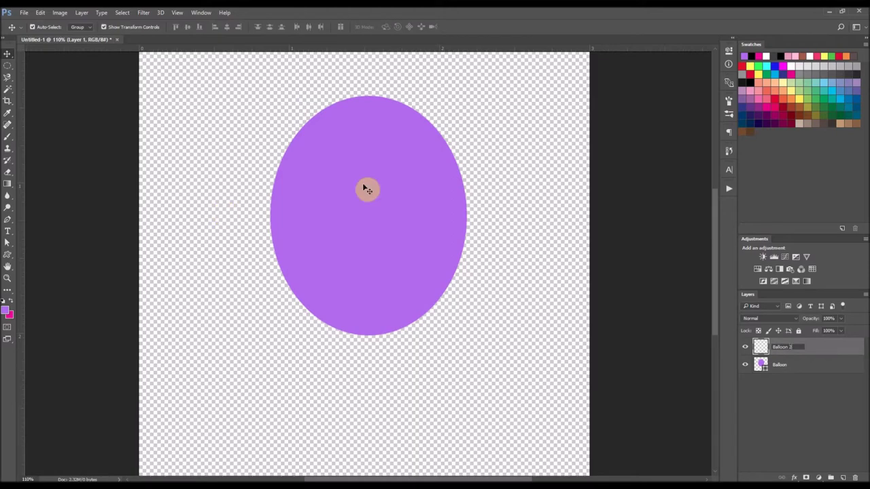
click(822, 348)
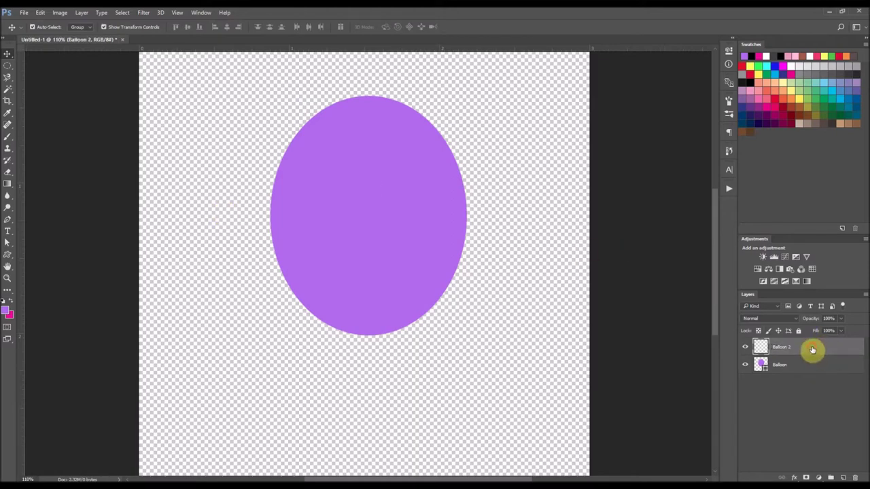
drag(813, 350, 814, 378)
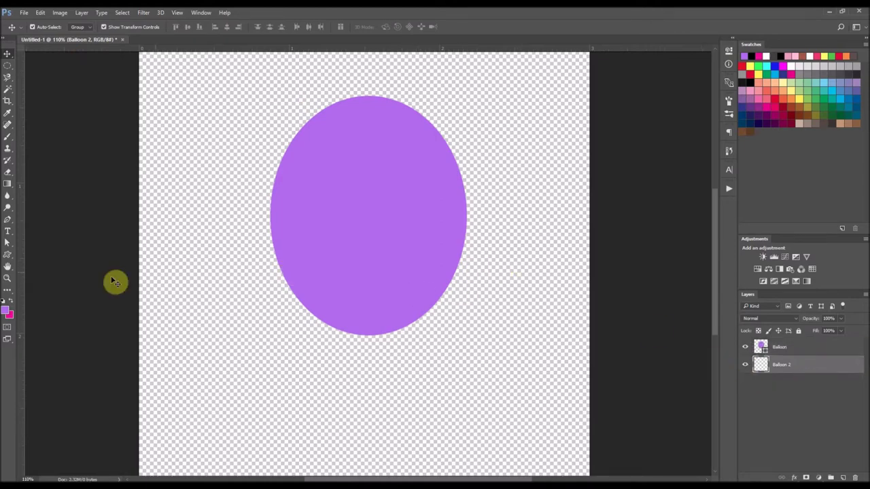
Draw a solid triangle about 63 by 39 px on the Balloon 2 layer, overlapping the oval's lower end as the balloon's knot.
click(8, 257)
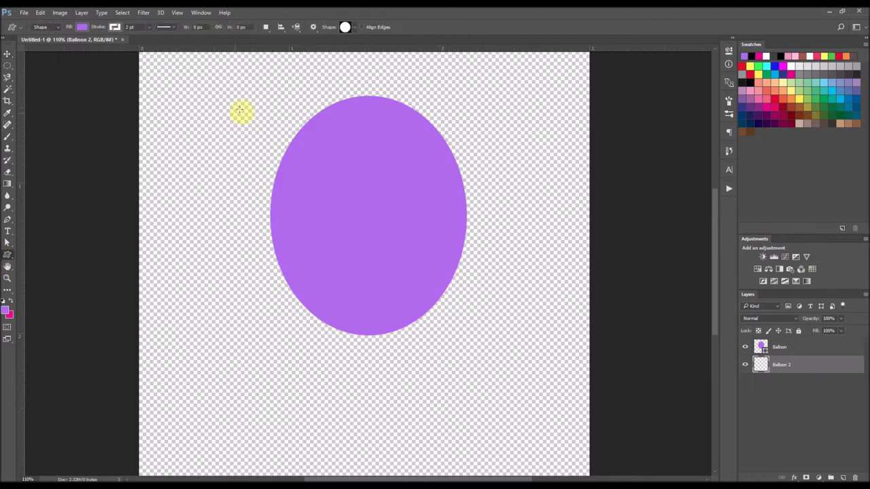
click(355, 28)
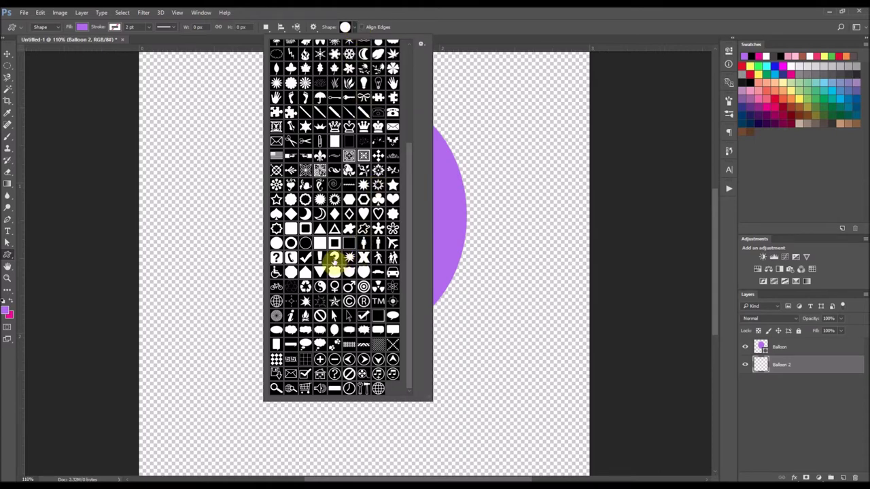
click(320, 231)
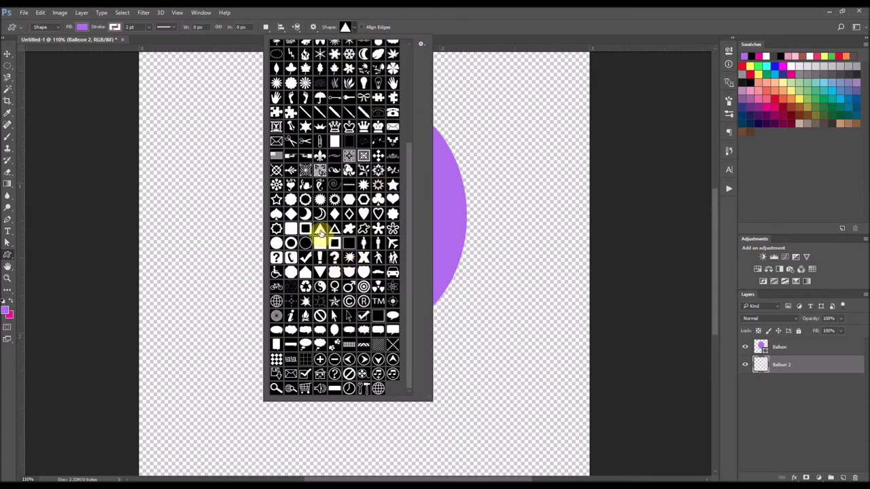
double_click(318, 233)
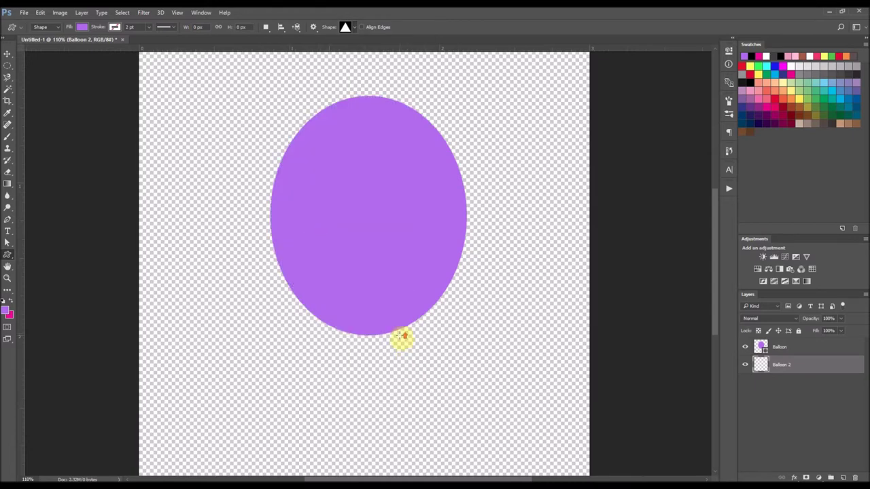
scroll(357, 352, up, 2)
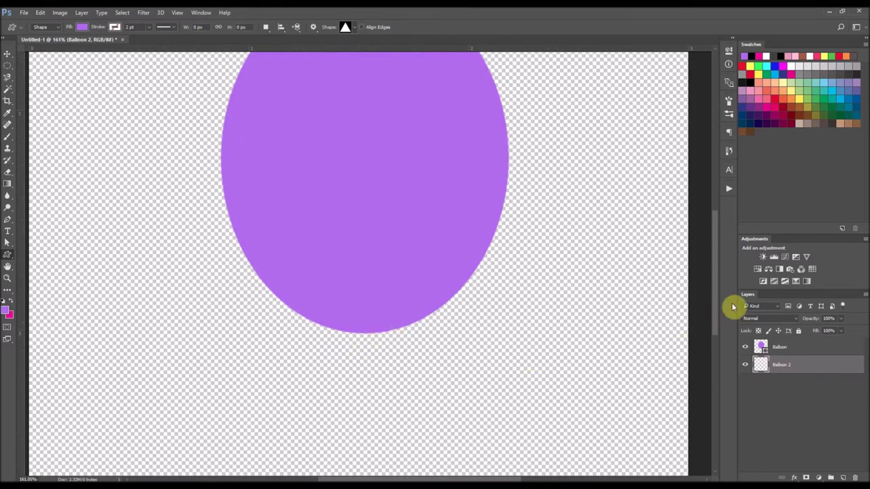
drag(718, 307, 718, 313)
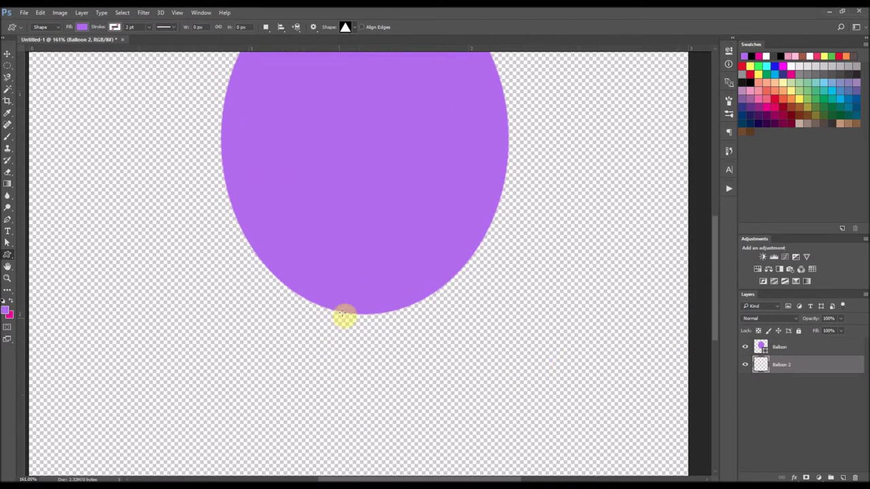
scroll(344, 316, up, 2)
drag(345, 299, 398, 330)
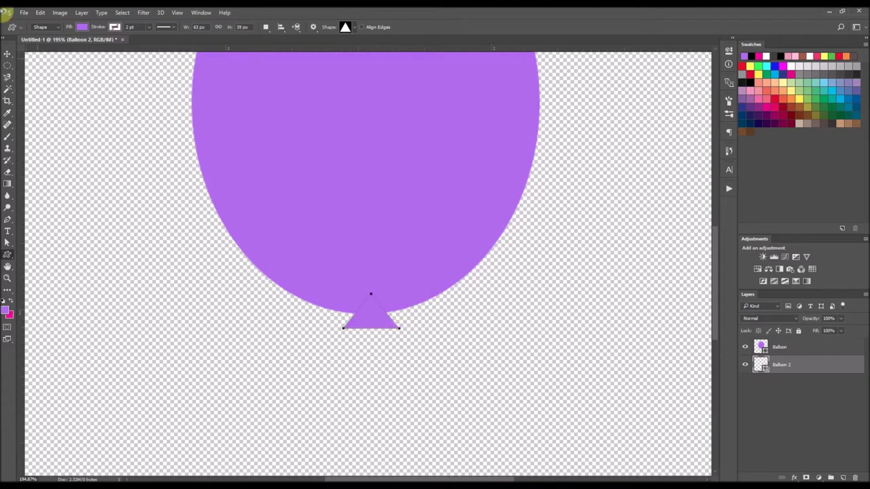
Move the triangle slightly left so it is centred under the oval.
click(8, 55)
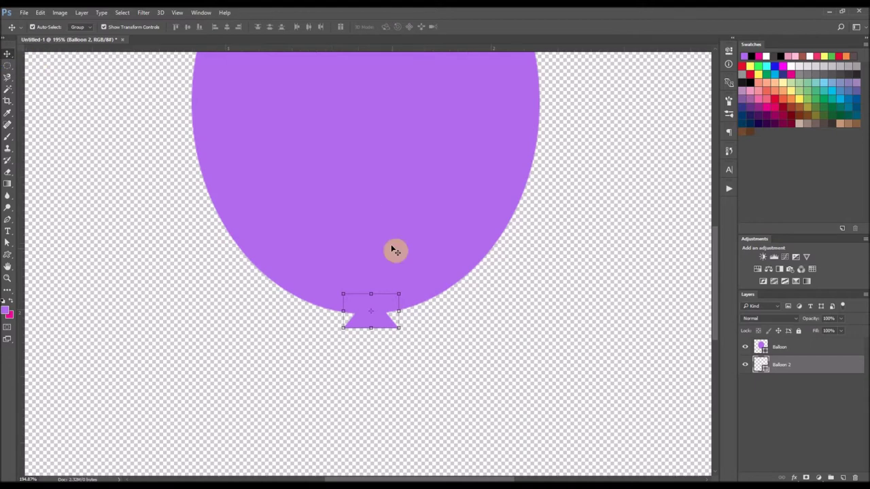
drag(386, 322, 376, 323)
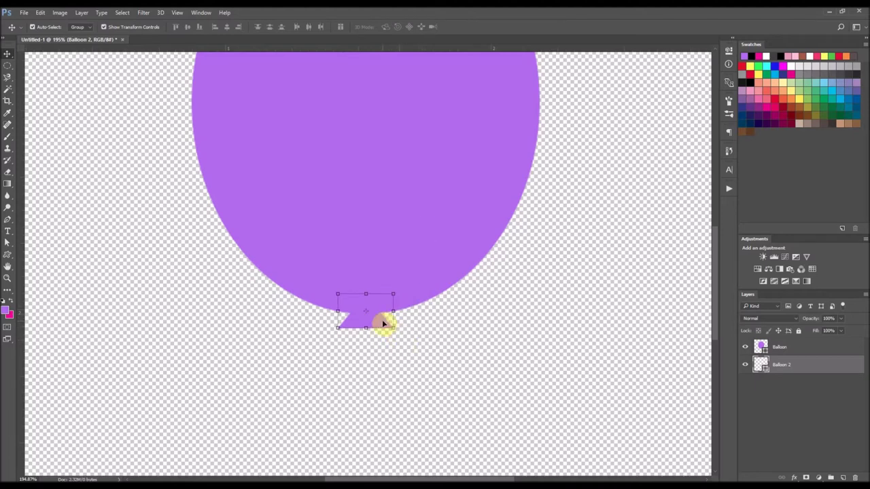
drag(382, 324, 378, 322)
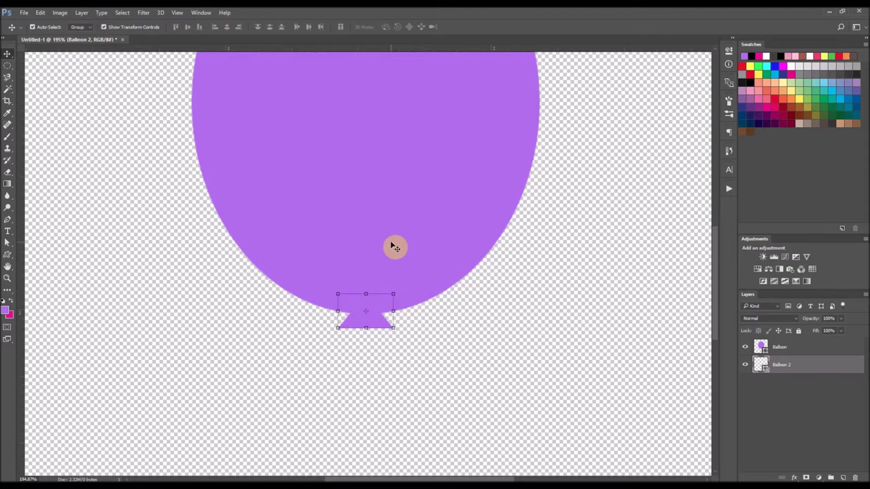
Select the Balloon and Balloon 2 layers together, align their horizontal centers, and move the balloon lower on the canvas.
shift+click(804, 352)
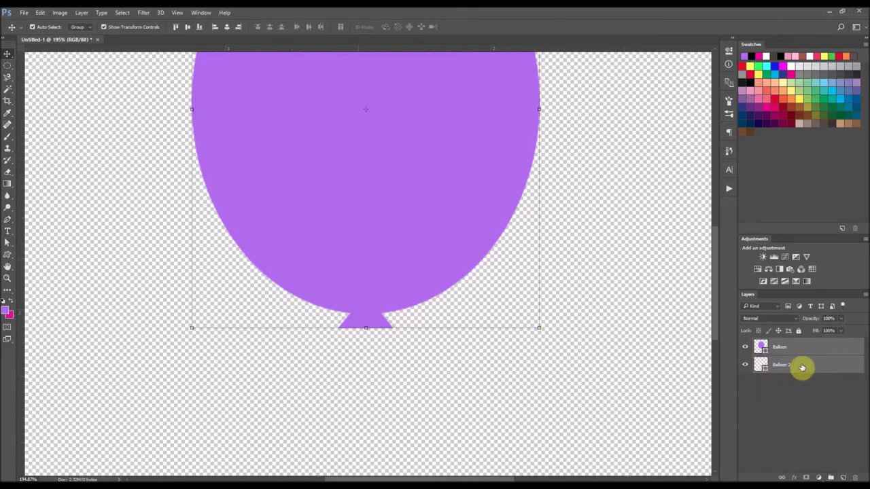
drag(475, 205, 463, 239)
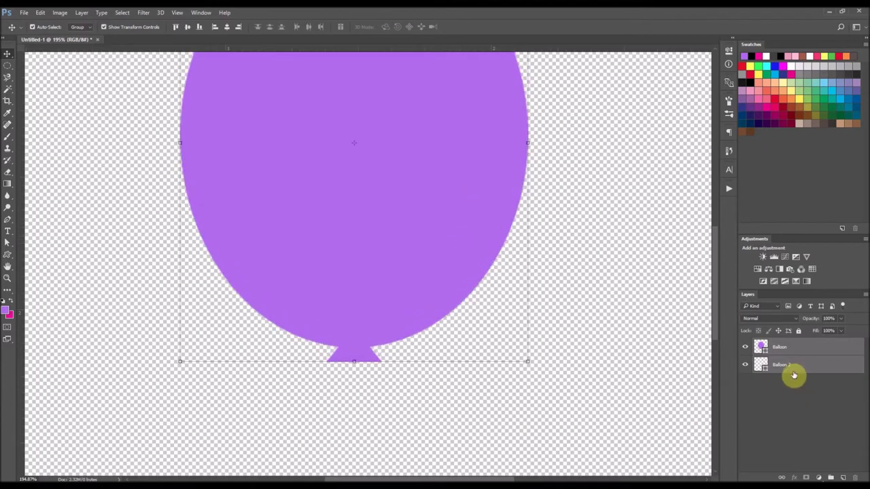
click(227, 29)
scroll(383, 281, down, 1)
drag(375, 203, 369, 253)
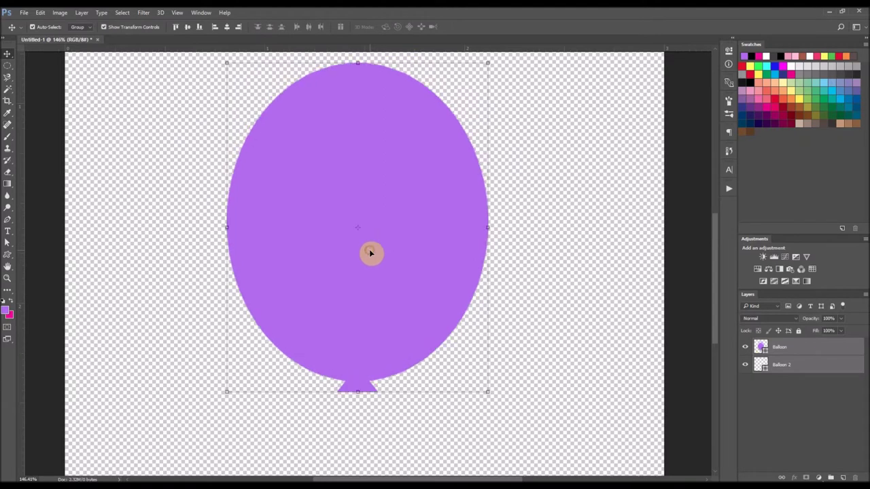
right_click(804, 368)
right_click(818, 367)
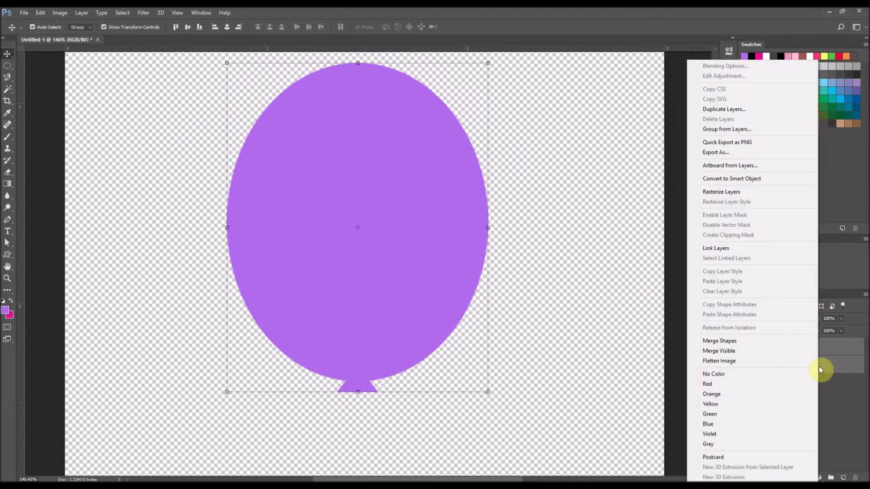
click(821, 366)
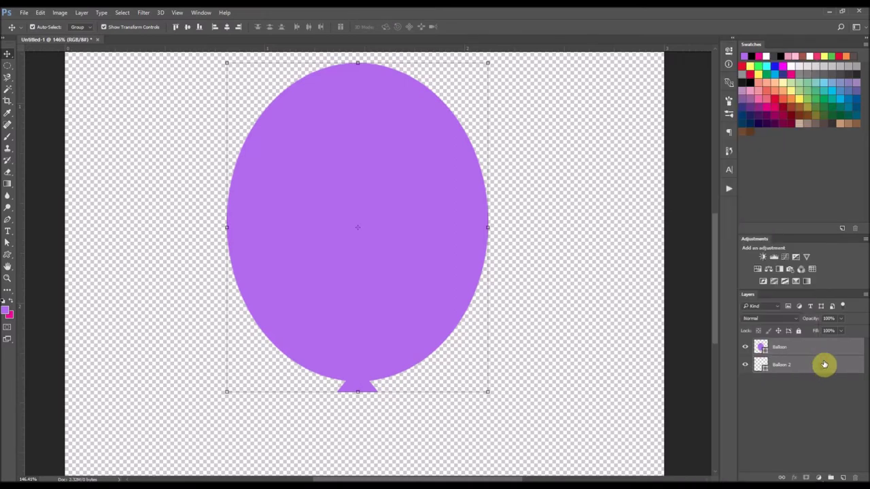
Merge the selected Balloon and Balloon 2 shapes into one layer and move the balloon slightly up on the canvas.
right_click(801, 370)
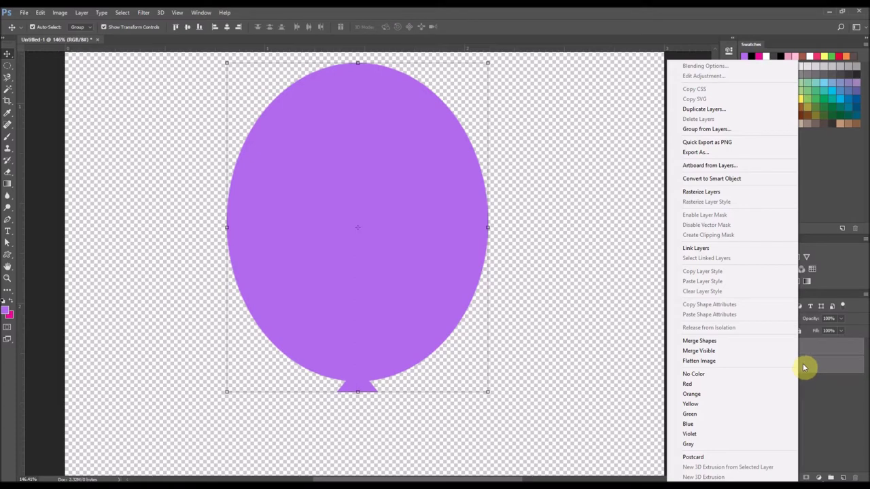
click(707, 340)
key(ctrl+1)
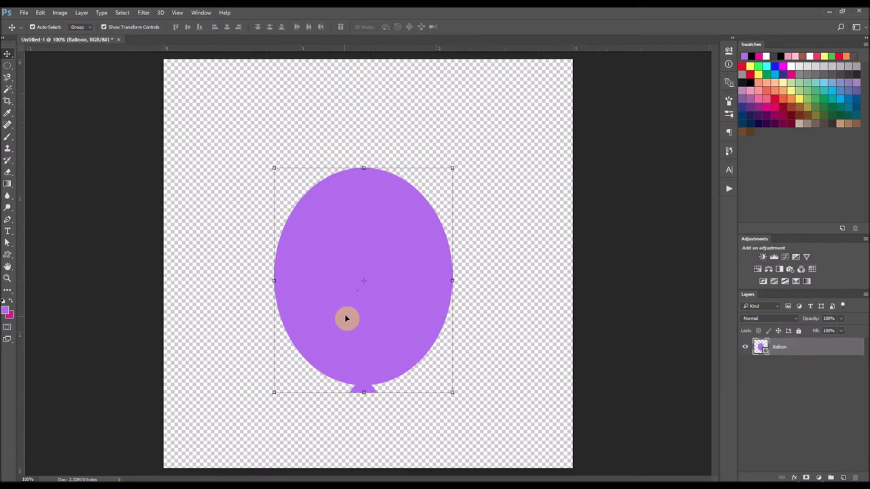
drag(370, 288, 387, 301)
scroll(387, 299, up, 1)
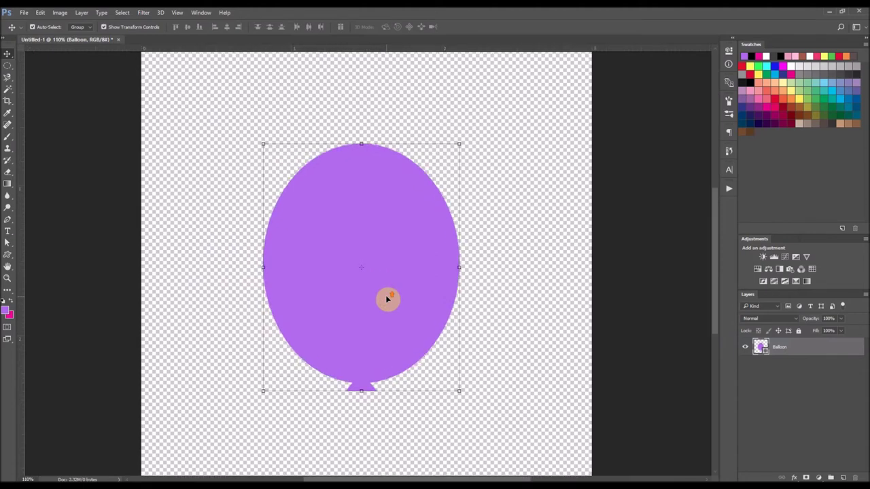
Define the merged balloon as a custom shape named Balloon.
click(6, 257)
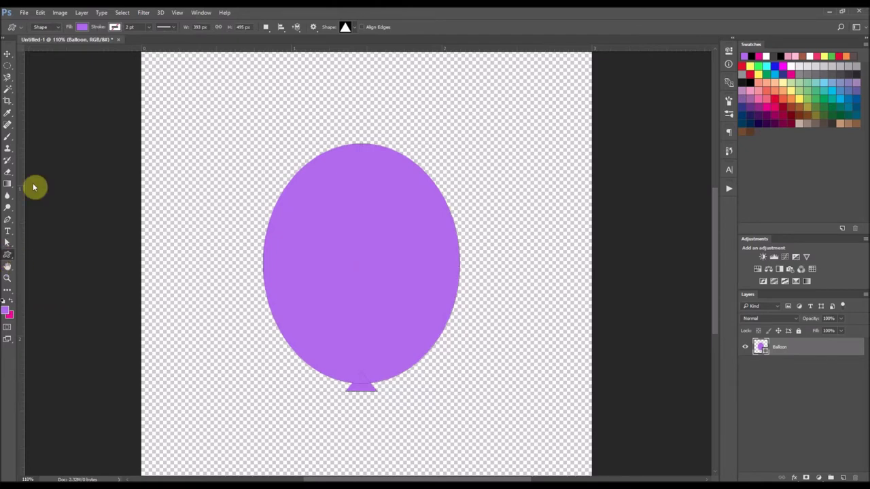
click(40, 13)
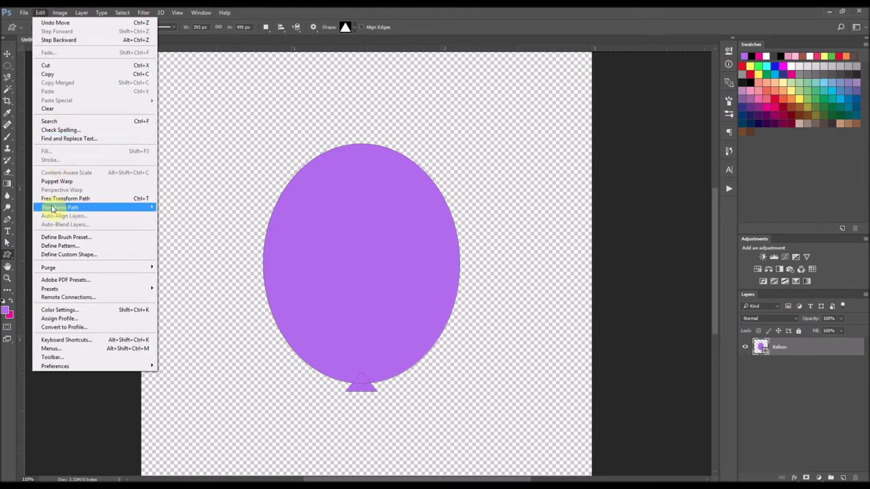
click(61, 255)
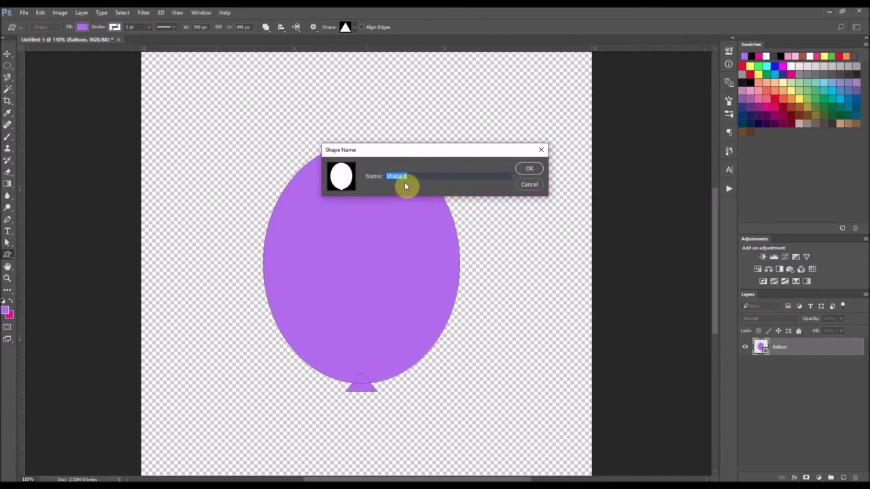
text(Balloon)
click(525, 168)
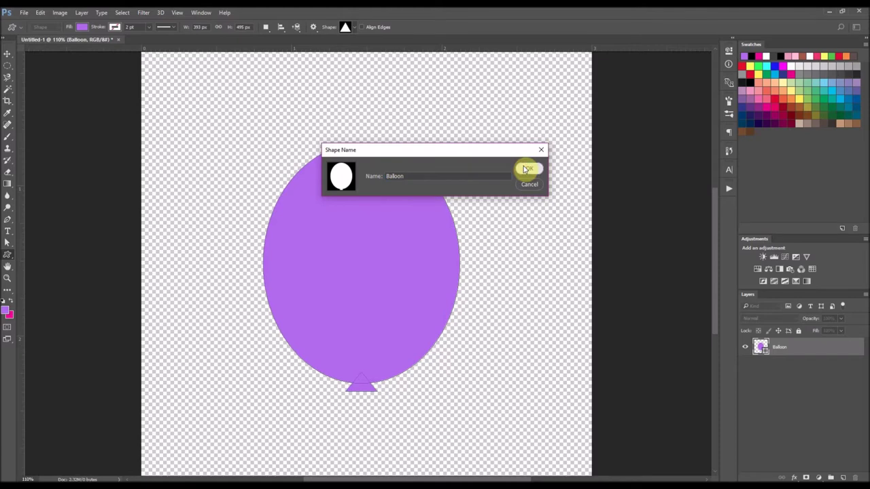
Check the Custom Shape tool's shape library for the newly saved balloon shape.
scroll(383, 279, down, 2)
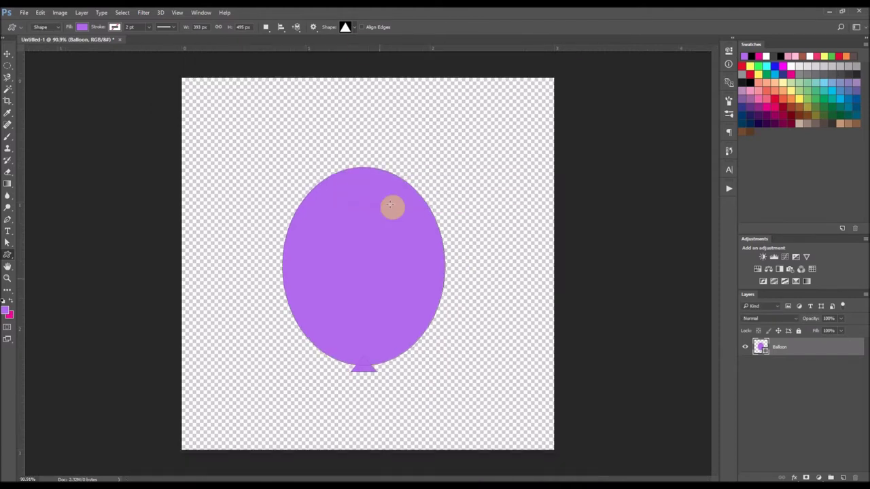
click(356, 30)
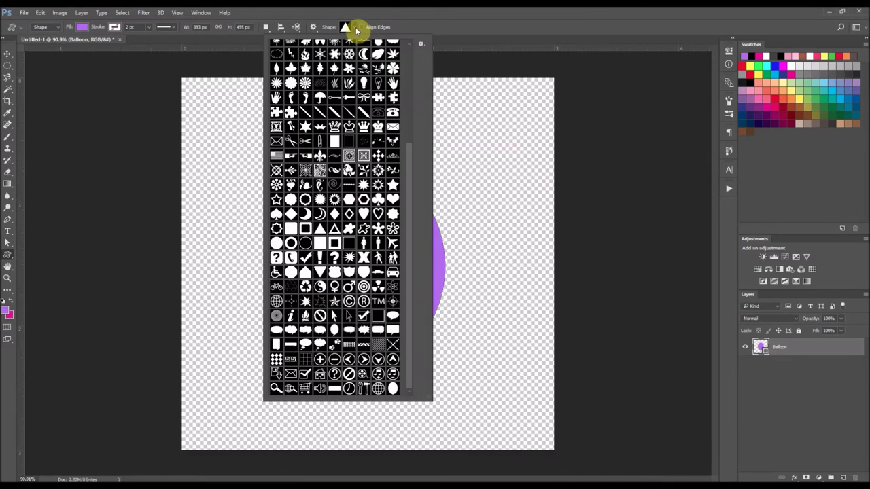
click(356, 31)
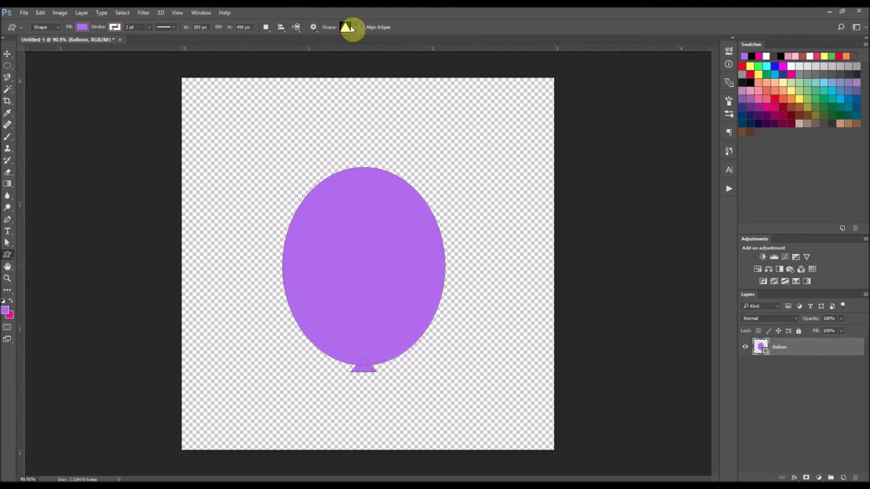
click(355, 29)
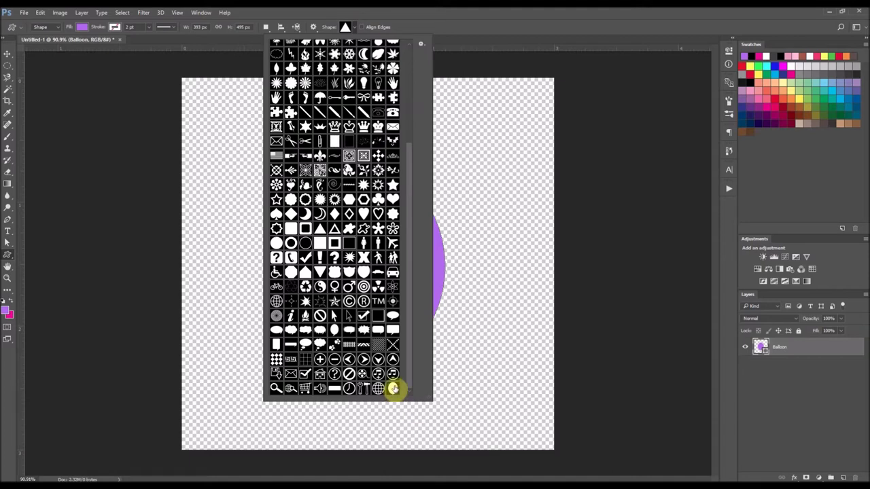
click(344, 25)
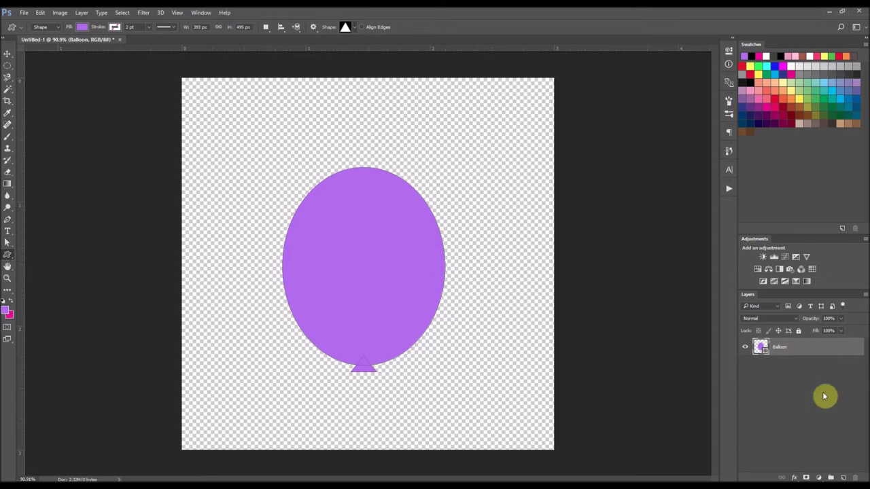
Add a new layer, delete the old Balloon layer, and rename the new layer Balloon.
click(843, 478)
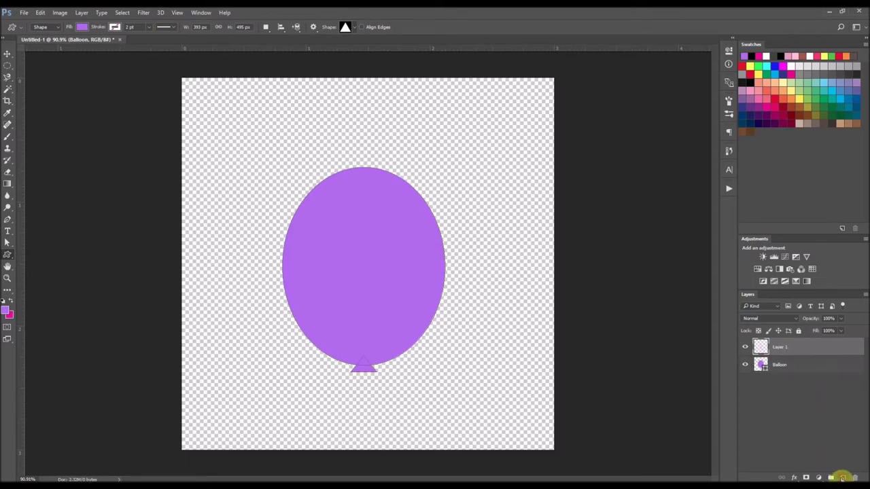
click(788, 370)
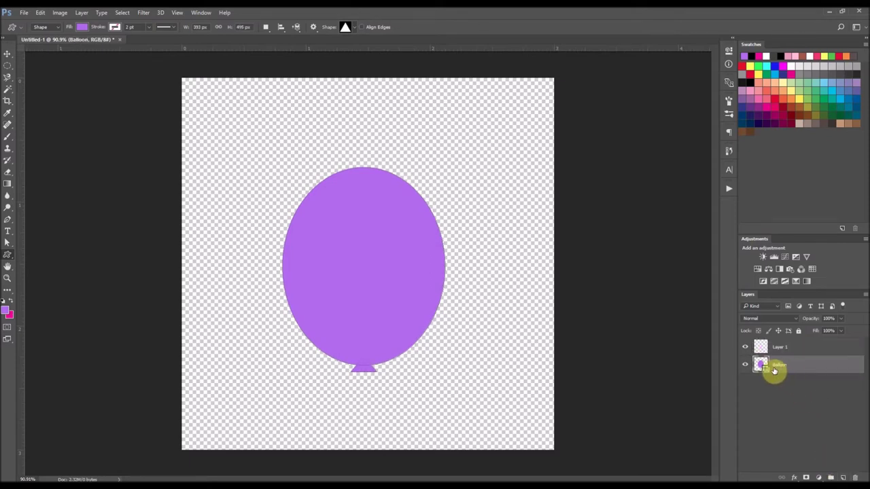
drag(814, 369, 855, 478)
double_click(778, 350)
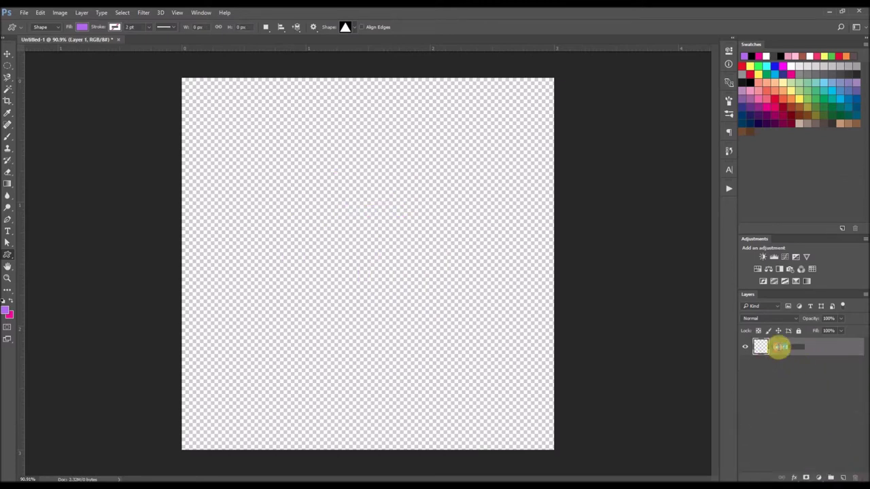
text(flalloon)
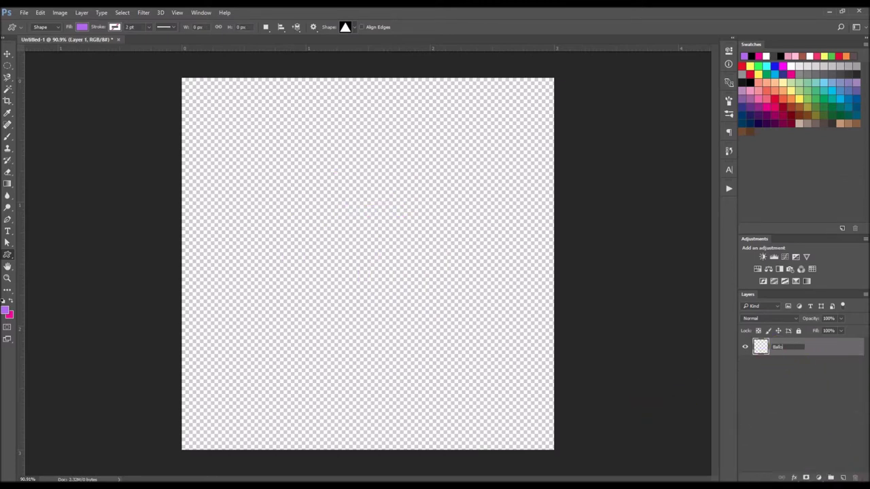
click(823, 352)
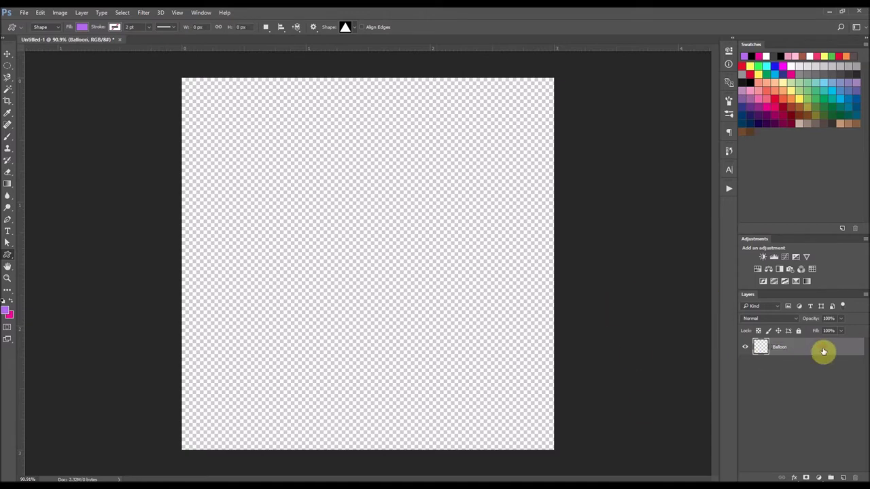
Confirm b36af8 as the foreground color and choose the saved balloon as the custom shape to draw.
scroll(430, 235, up, 1)
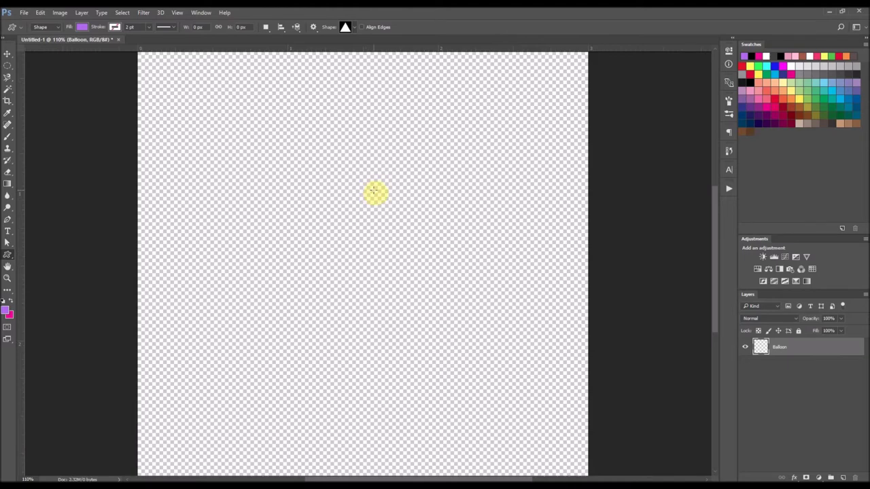
click(7, 312)
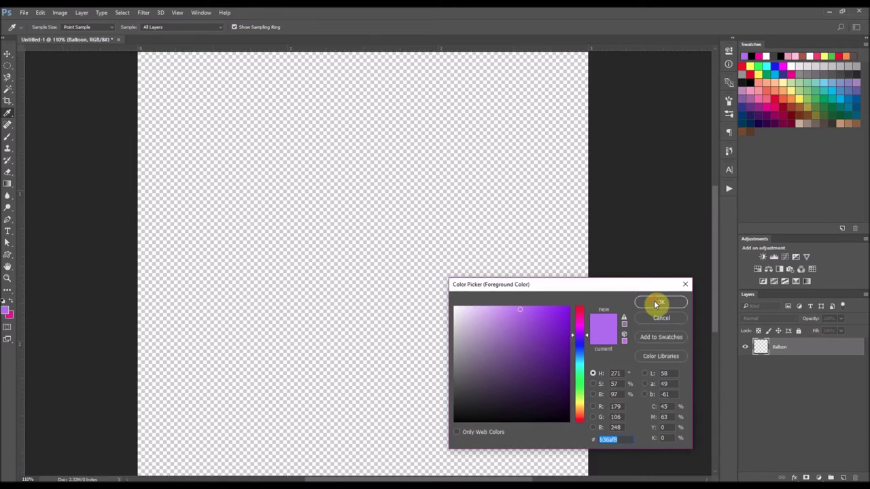
click(656, 304)
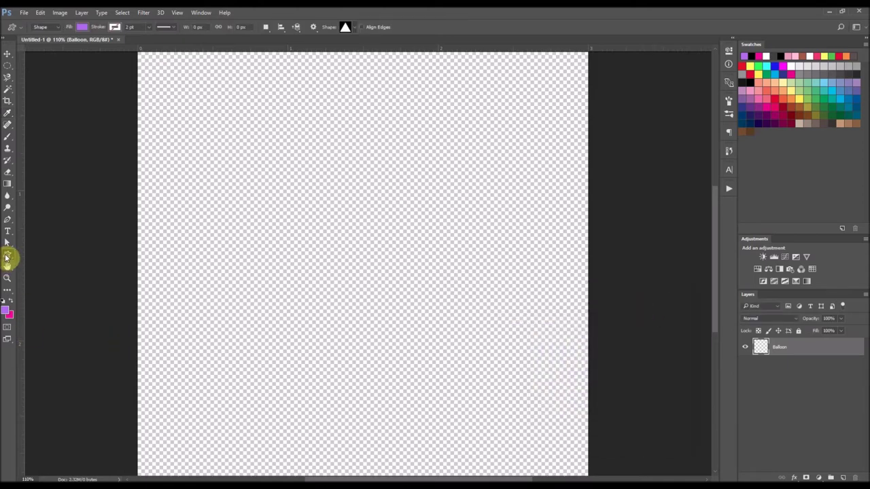
click(351, 27)
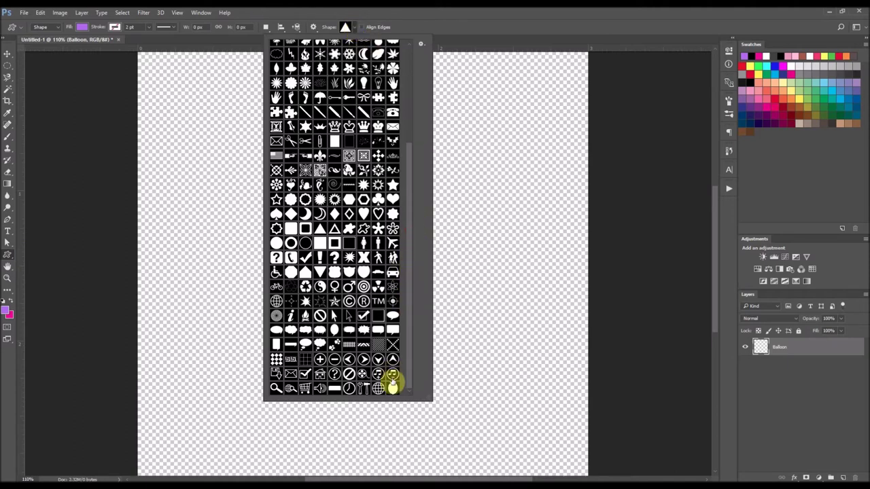
double_click(393, 389)
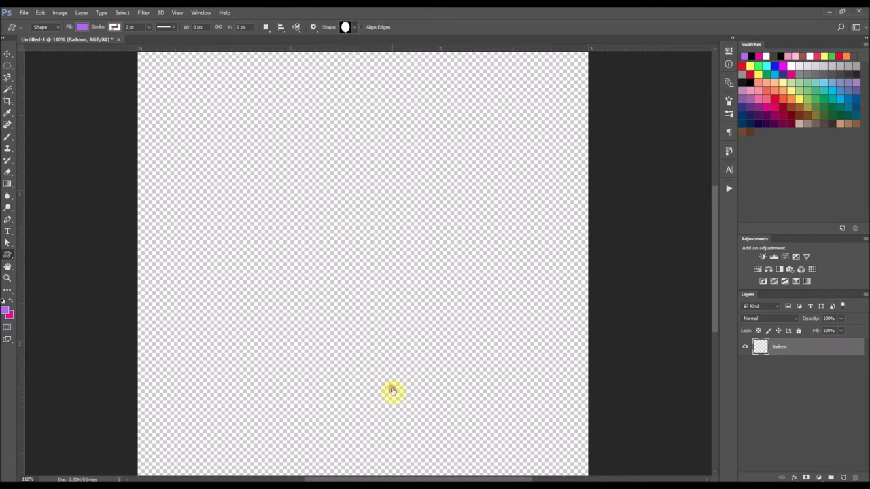
Switch the shape fill to a linear gradient and change its pink end stop to light purple ce9bfd.
click(82, 29)
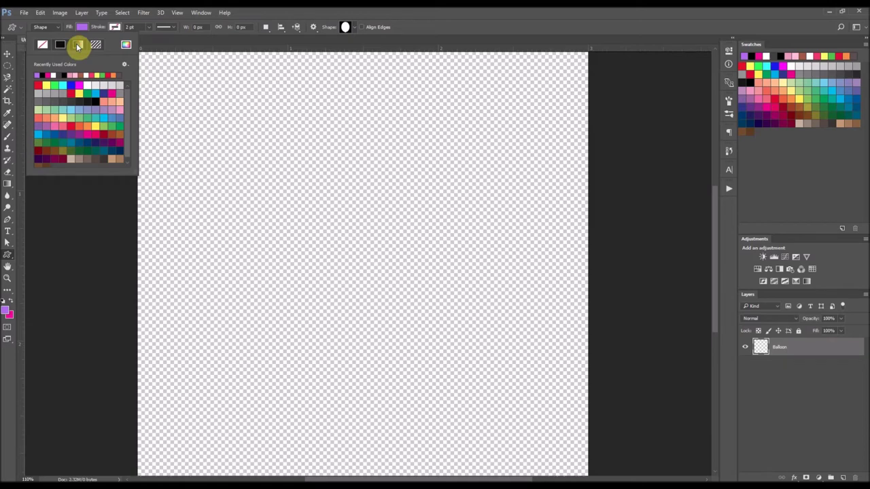
click(78, 45)
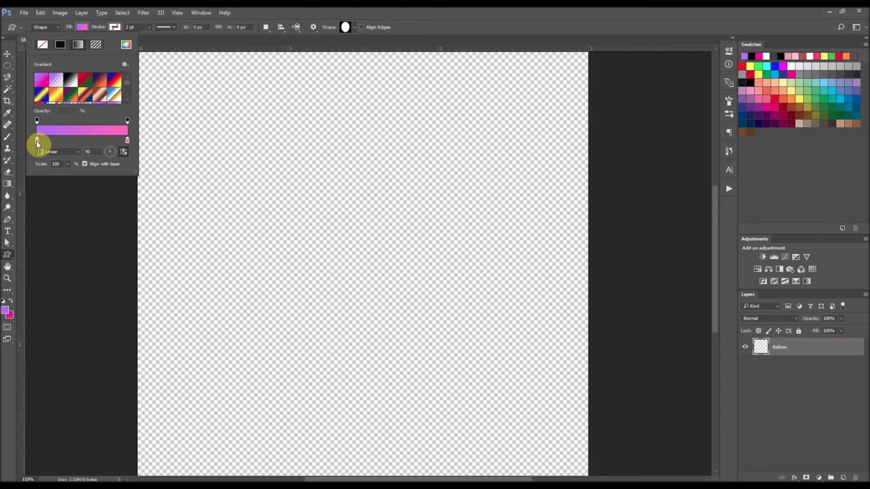
click(126, 141)
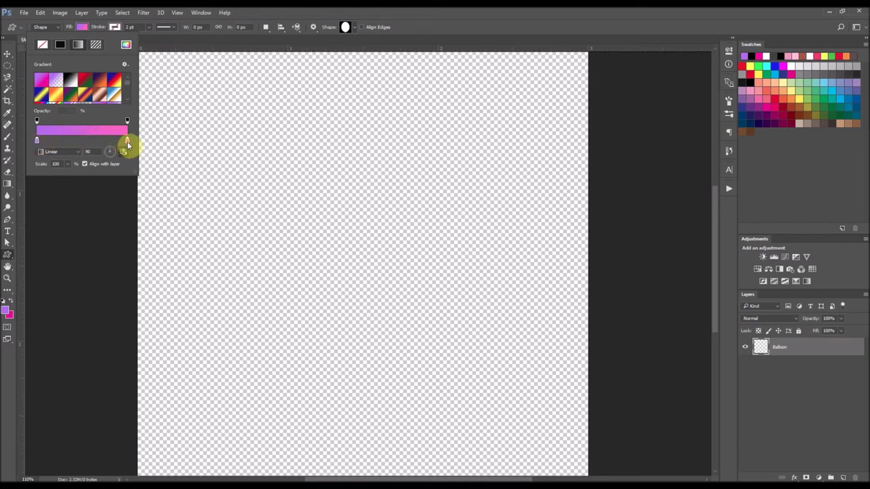
double_click(126, 142)
drag(473, 284, 205, 219)
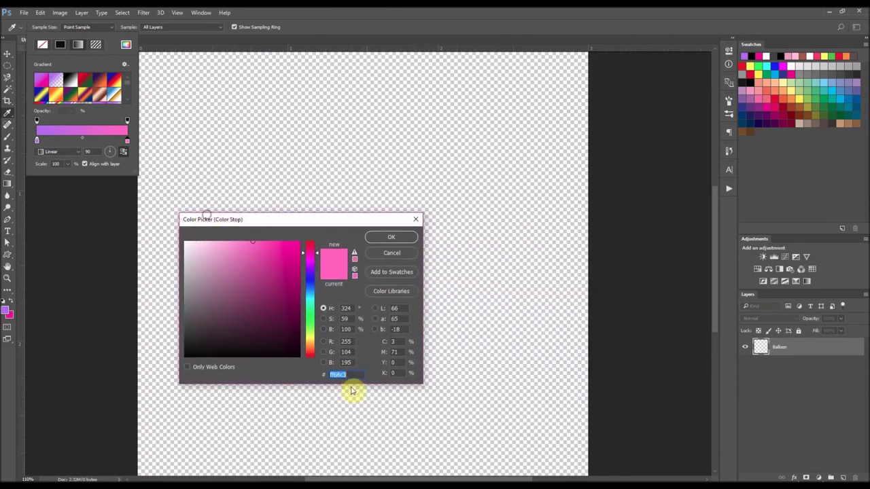
click(8, 307)
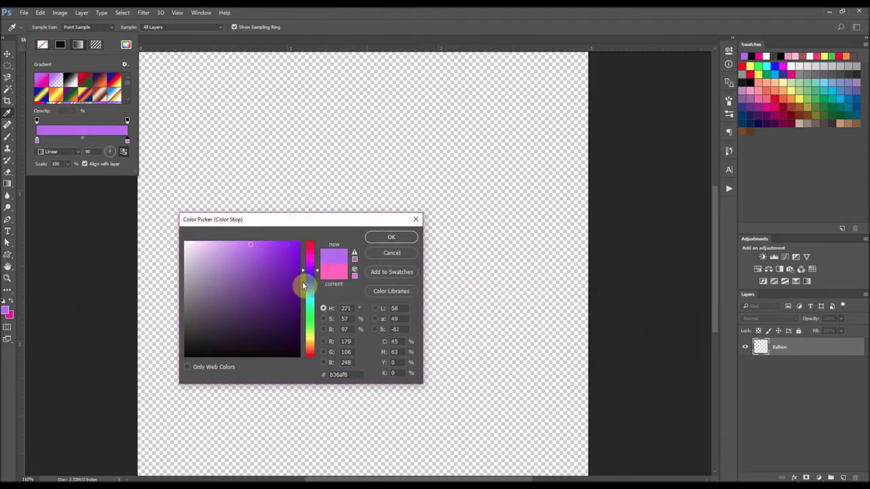
drag(247, 245, 229, 242)
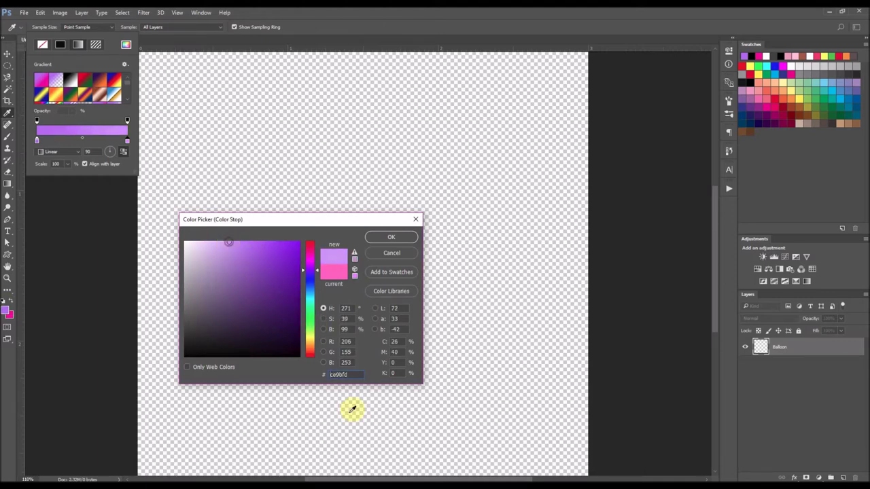
click(333, 379)
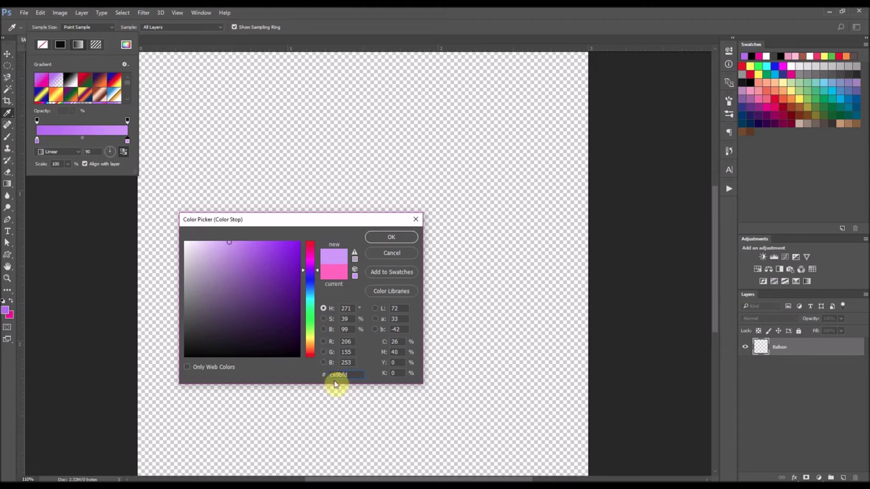
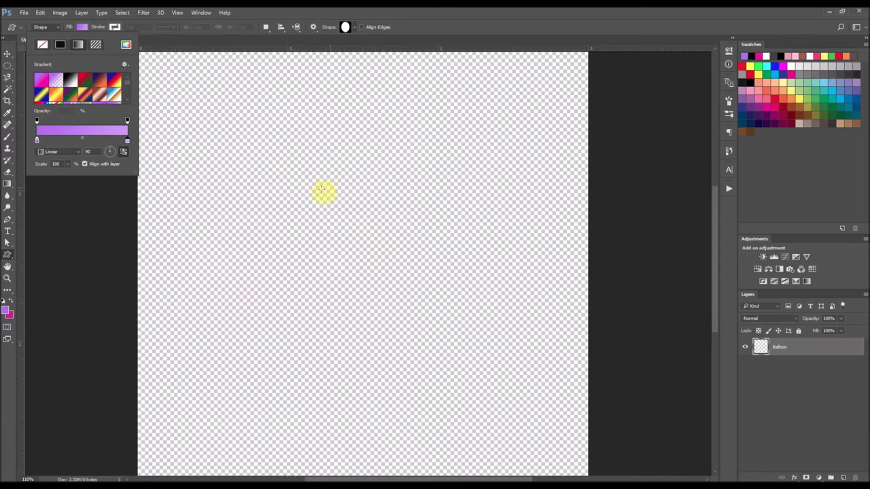
Draw the balloon shape about 410 by 516 px on the Balloon layer and move it near the canvas centre.
drag(281, 148, 484, 442)
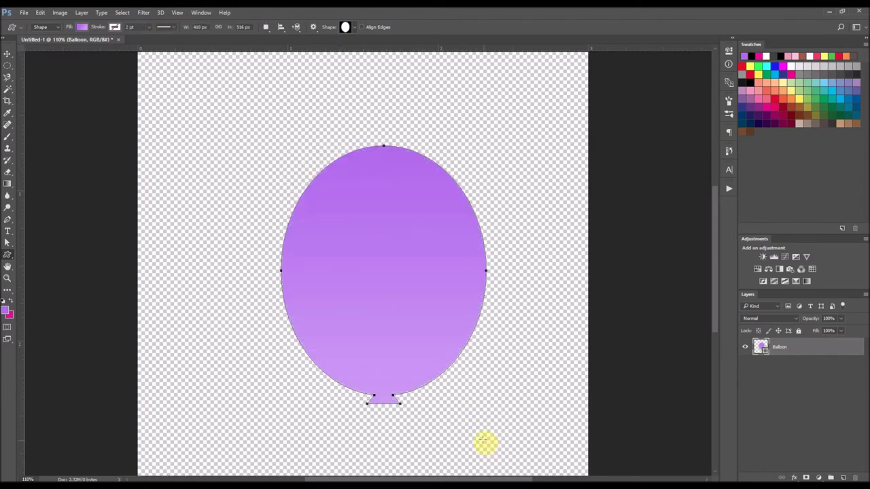
click(7, 53)
mouse_move(401, 254)
mouse_down()
mouse_move(392, 251)
mouse_move(402, 252)
mouse_up()
key(ctrl+plus)
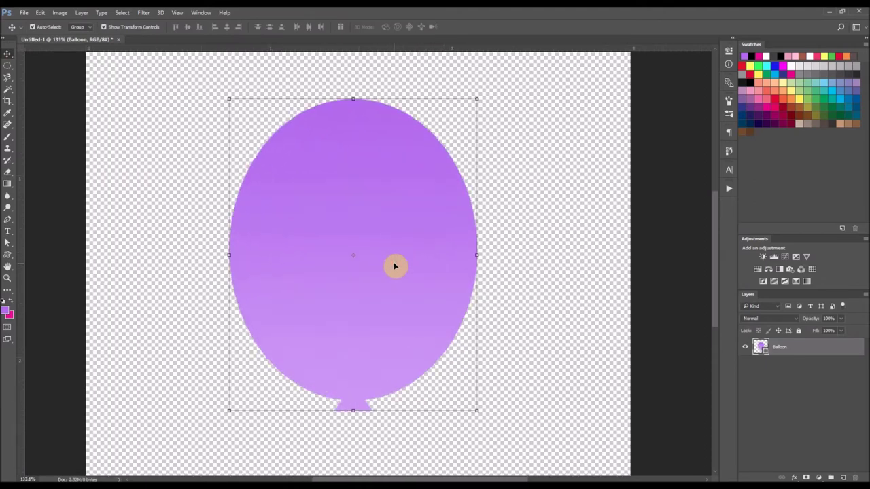
drag(386, 294, 380, 297)
key(ctrl+plus)
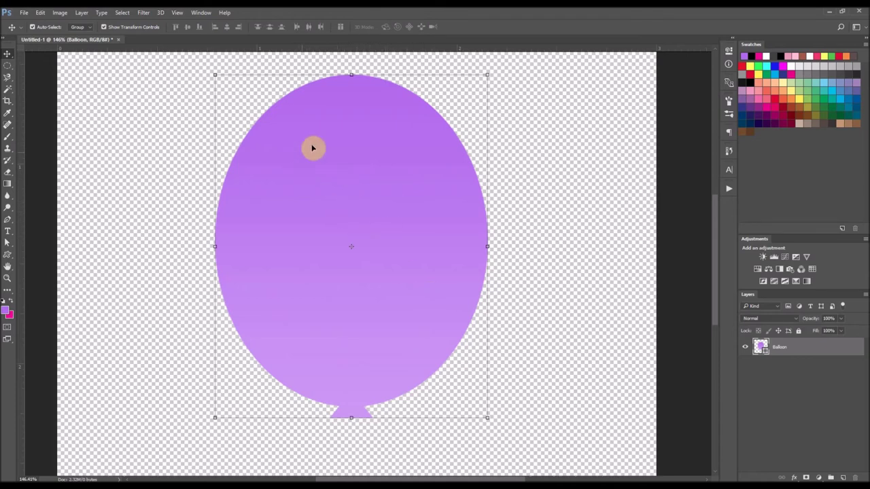
Change the Balloon layer's gradient fill to Radial at 50% scale and reposition its highlight to the balloon's upper left.
double_click(766, 354)
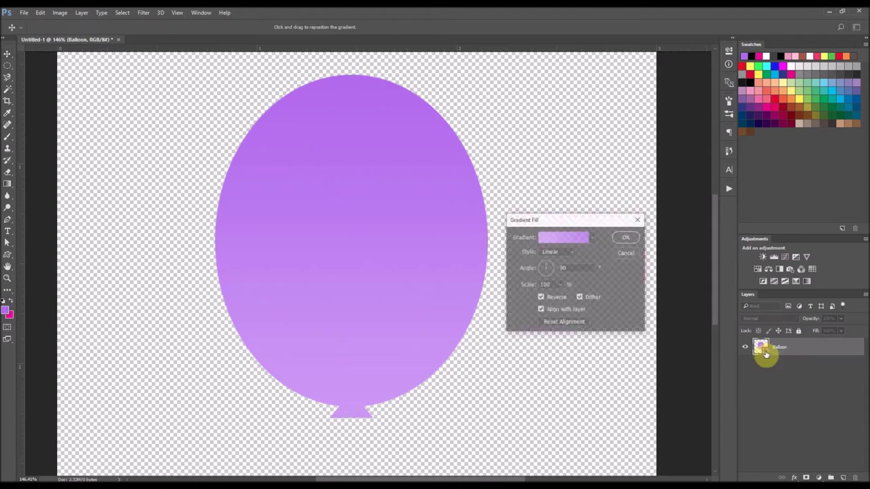
drag(582, 224, 573, 223)
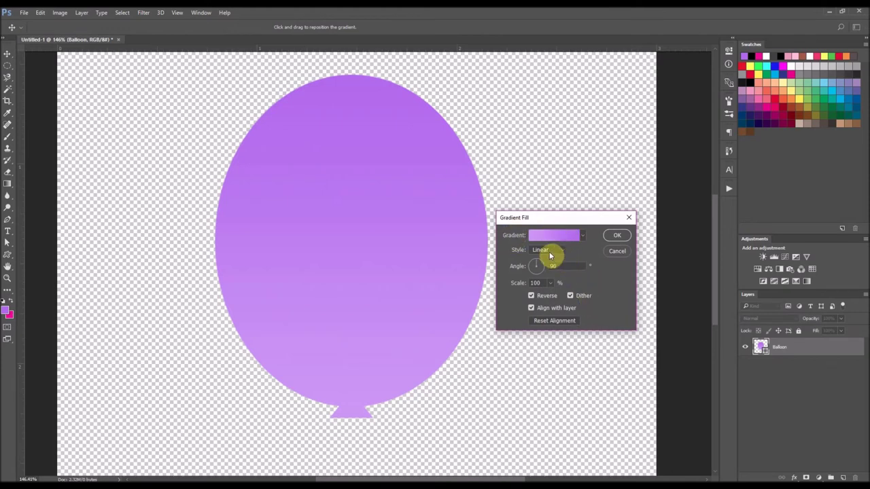
click(550, 255)
click(542, 267)
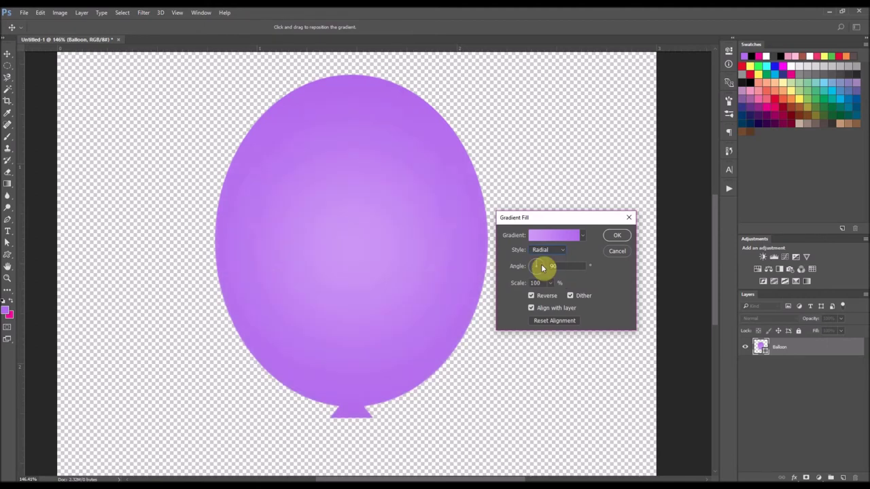
click(554, 266)
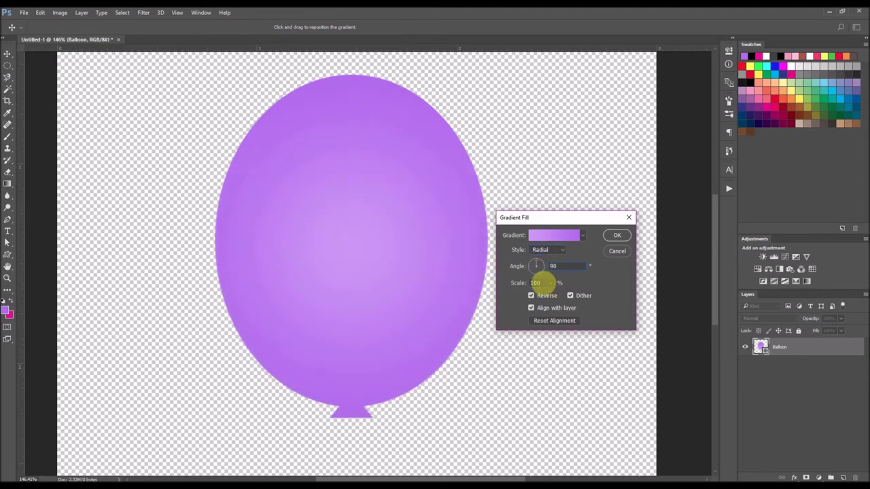
drag(550, 284, 527, 284)
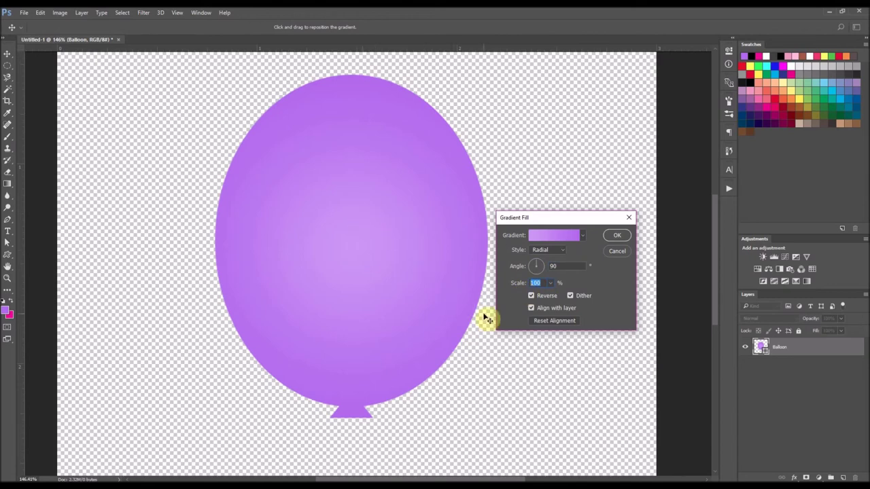
text(50)
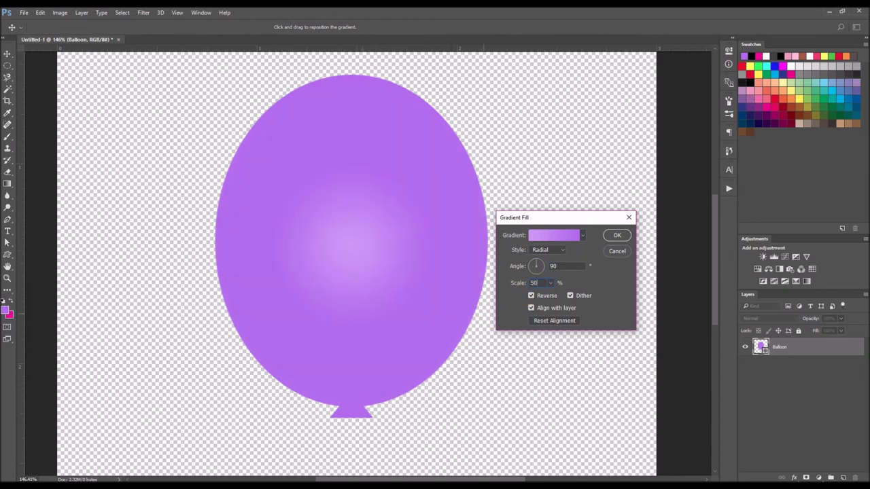
drag(498, 298, 322, 155)
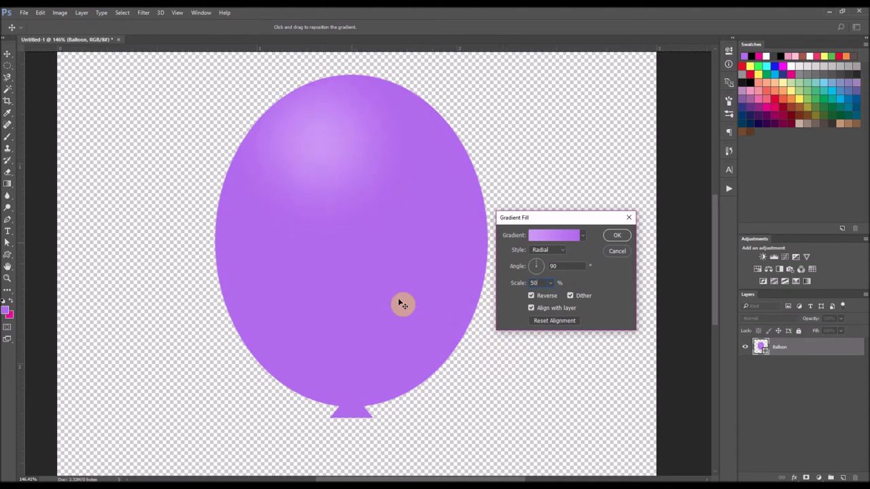
click(619, 237)
Scale the balloon down to about 68% and move it to the upper centre of the canvas.
scroll(442, 225, down, 1)
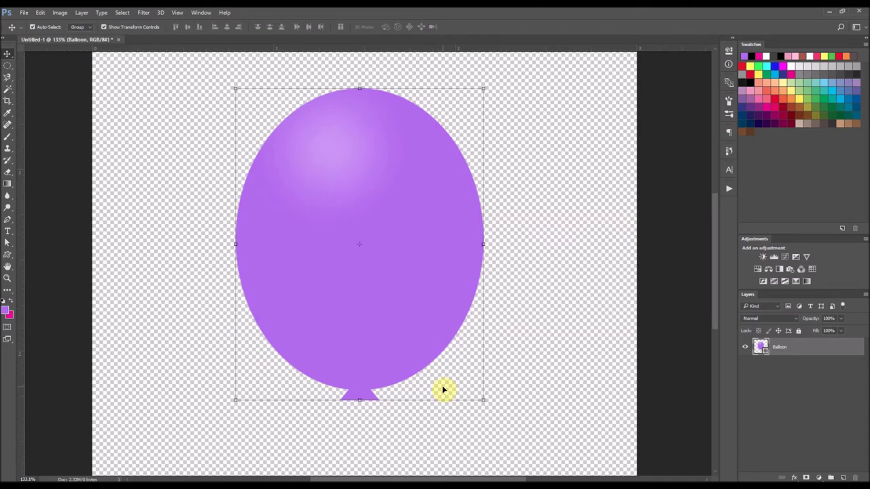
scroll(369, 313, down, 2)
scroll(369, 313, up, 1)
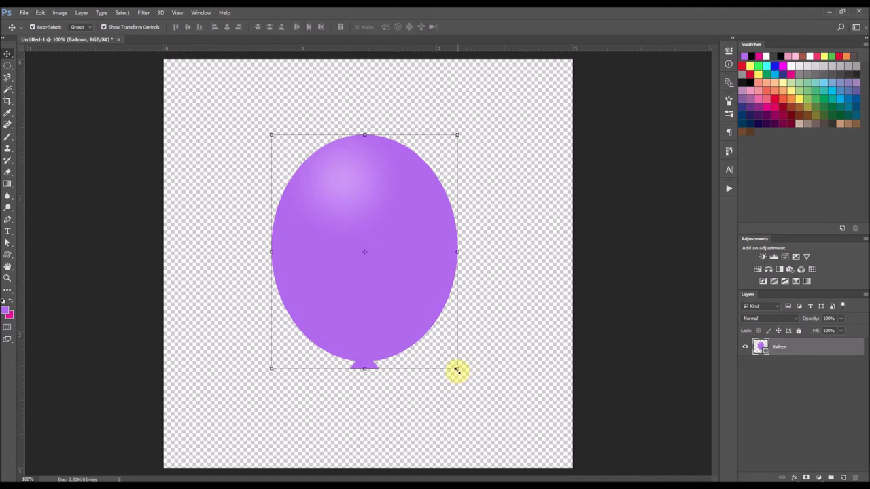
drag(457, 370, 398, 297)
drag(368, 258, 403, 223)
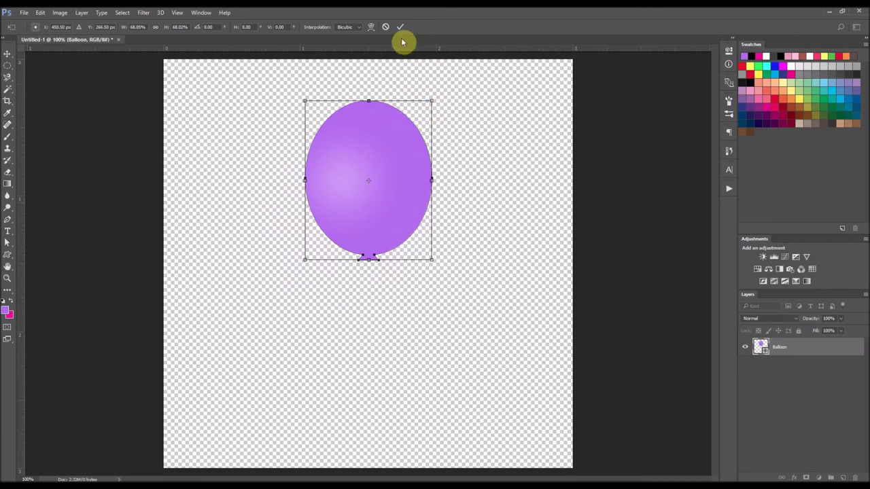
double_click(384, 140)
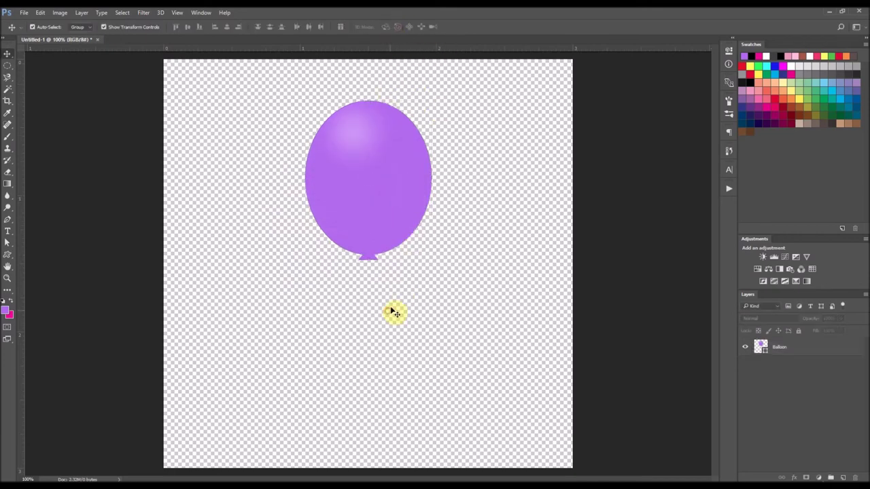
Add a new layer named String and place it below the Balloon layer.
scroll(372, 231, up, 1)
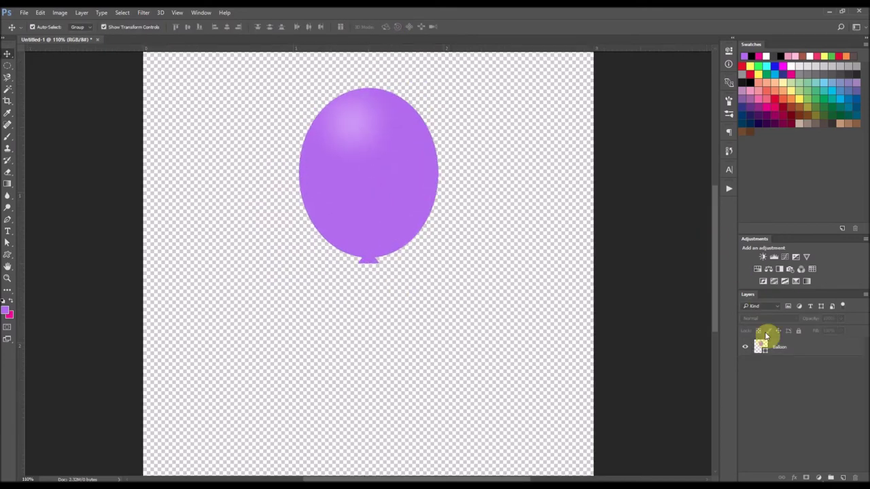
click(845, 478)
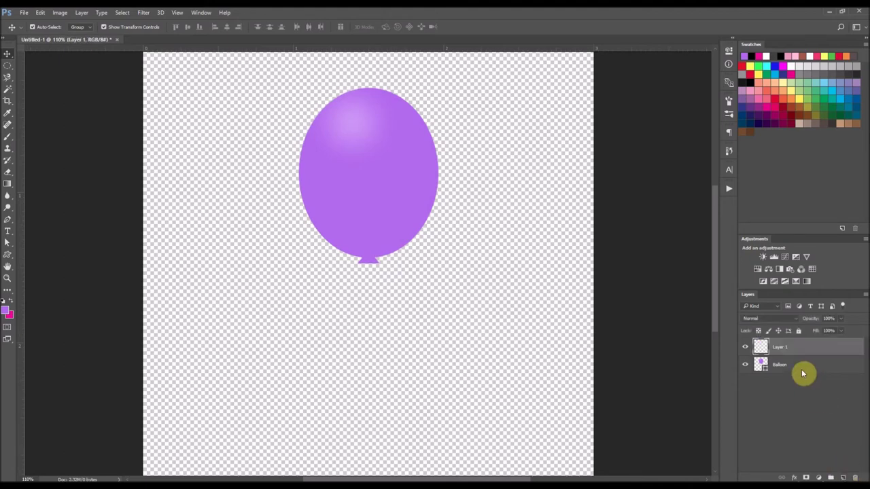
double_click(779, 347)
text(String)
click(820, 350)
drag(790, 346, 783, 377)
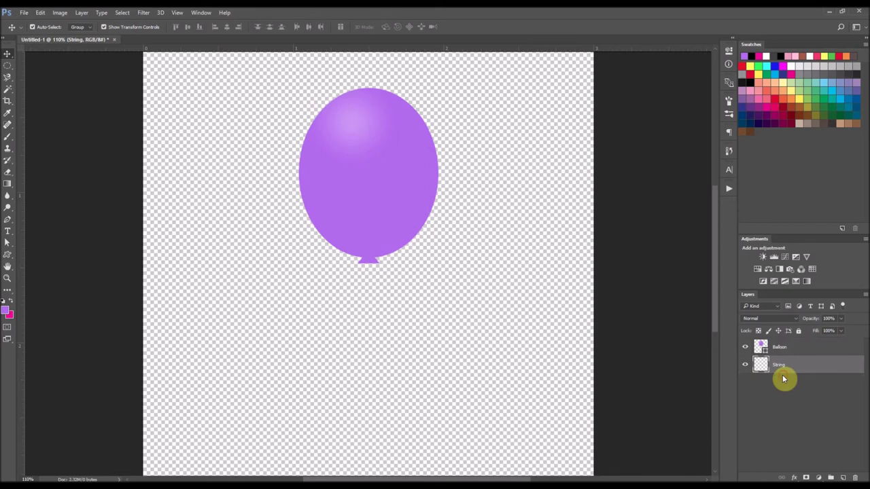
Set up the Pen tool in Shape mode with no fill colour.
click(9, 224)
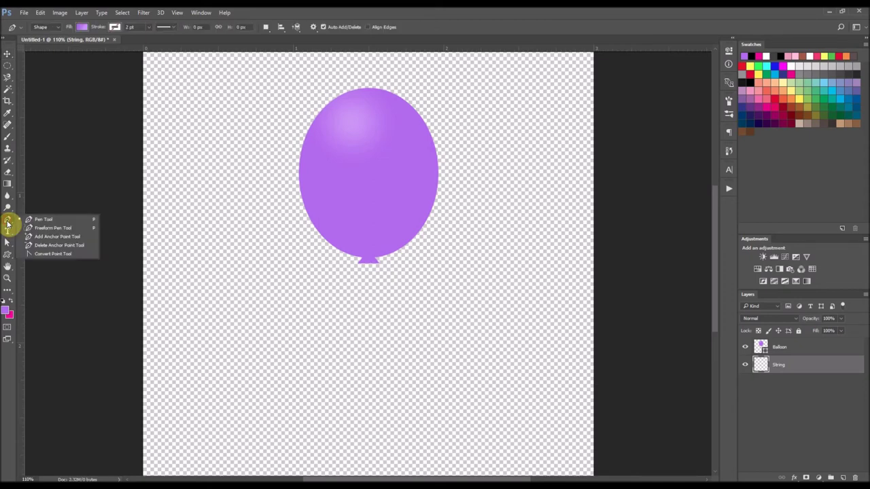
click(82, 28)
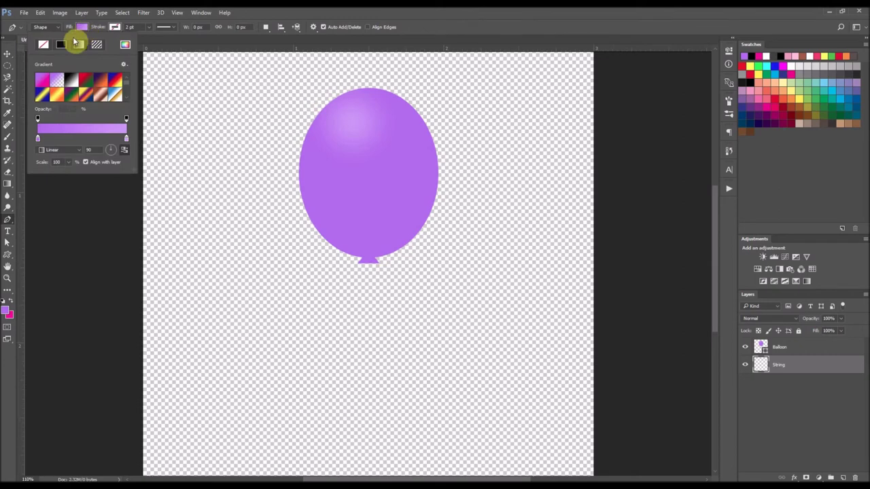
click(79, 27)
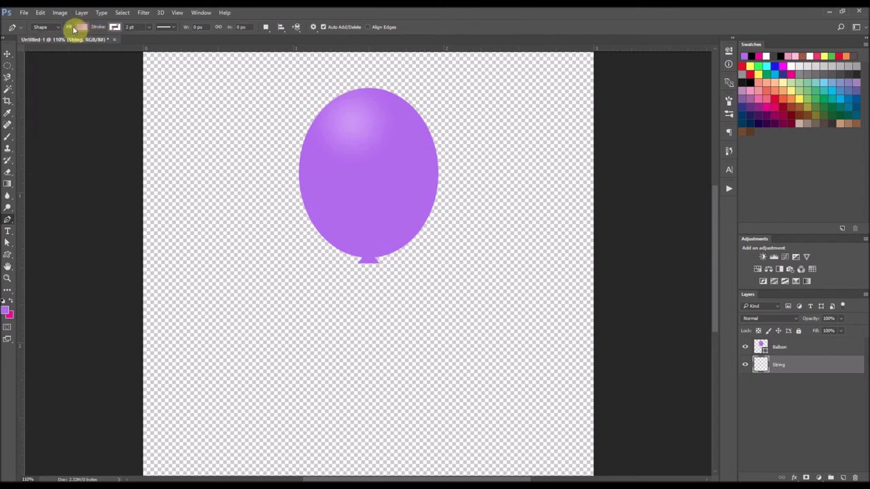
click(80, 29)
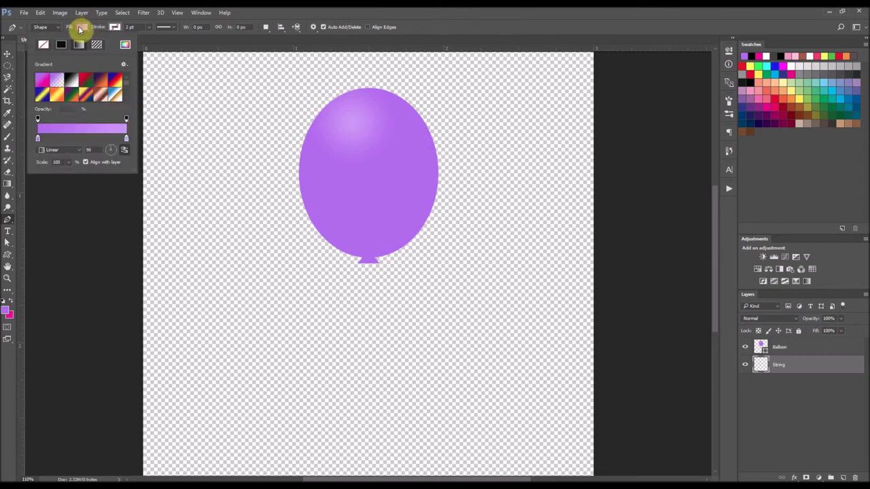
click(44, 46)
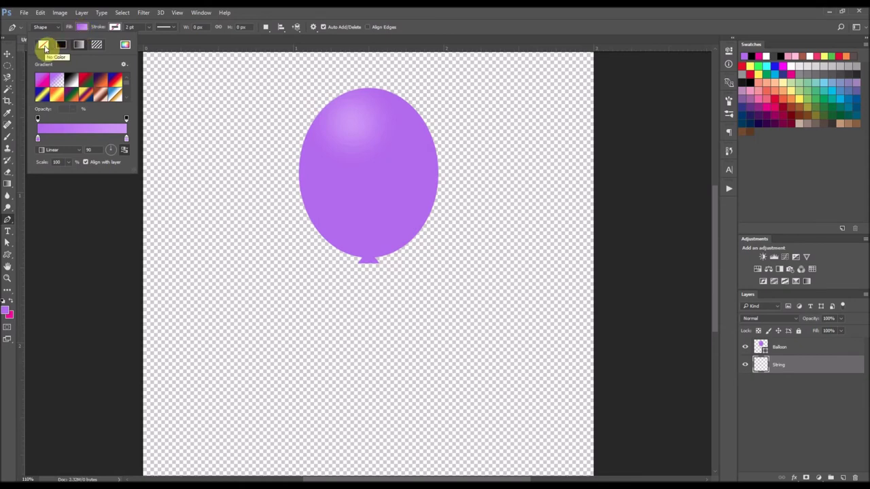
click(45, 46)
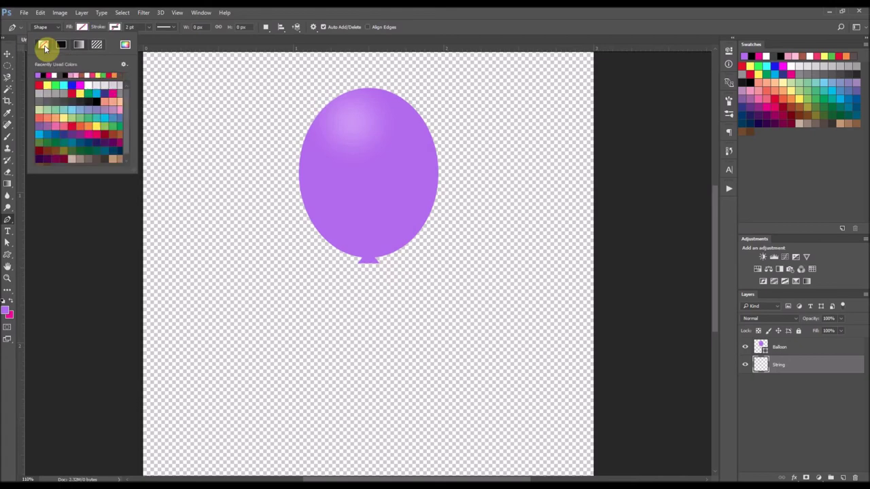
Give the pen shape a solid black stroke 4 pt wide.
click(113, 28)
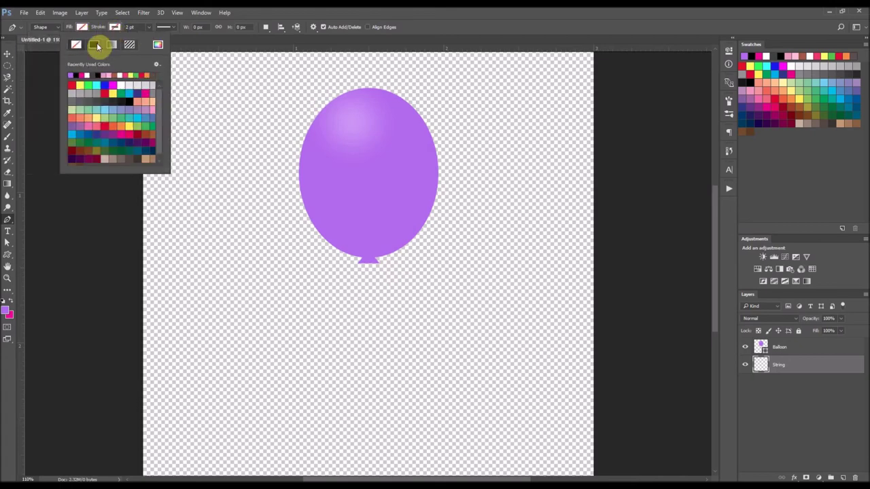
click(79, 74)
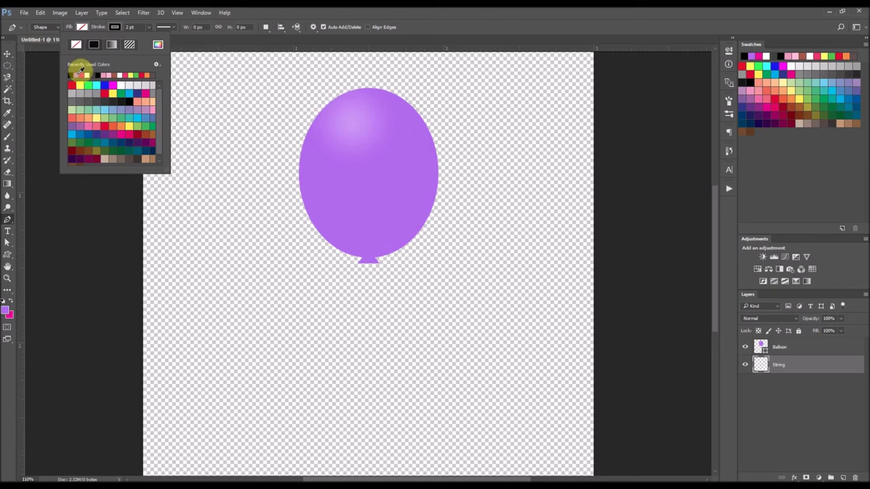
click(115, 27)
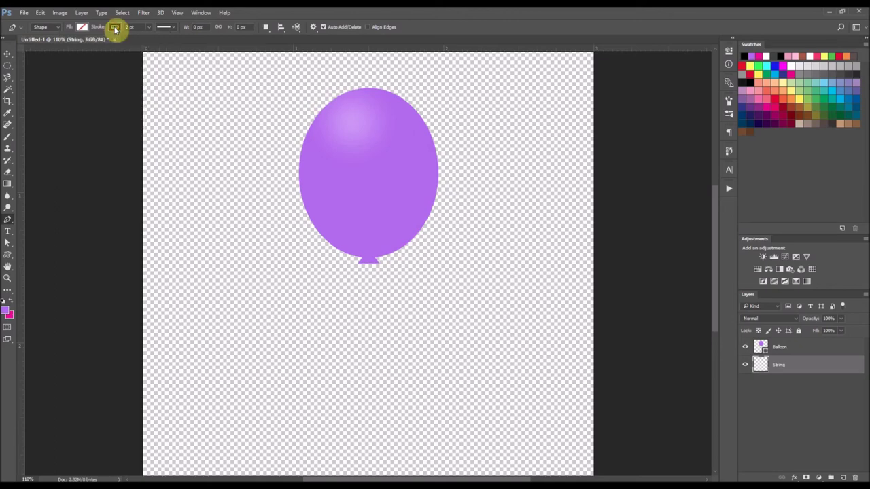
double_click(128, 27)
text(1)
key(Return)
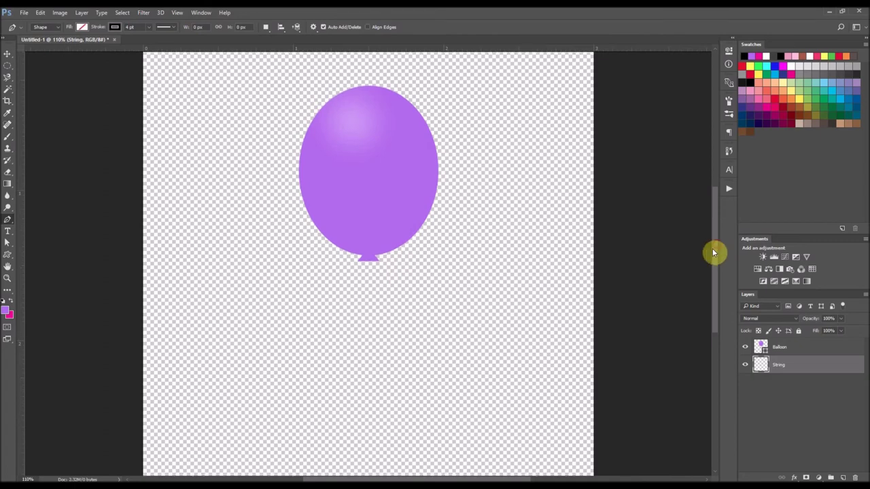
Draw a wavy string about 25 by 394 px with the Pen tool, running down from the balloon's knot.
drag(713, 253, 713, 260)
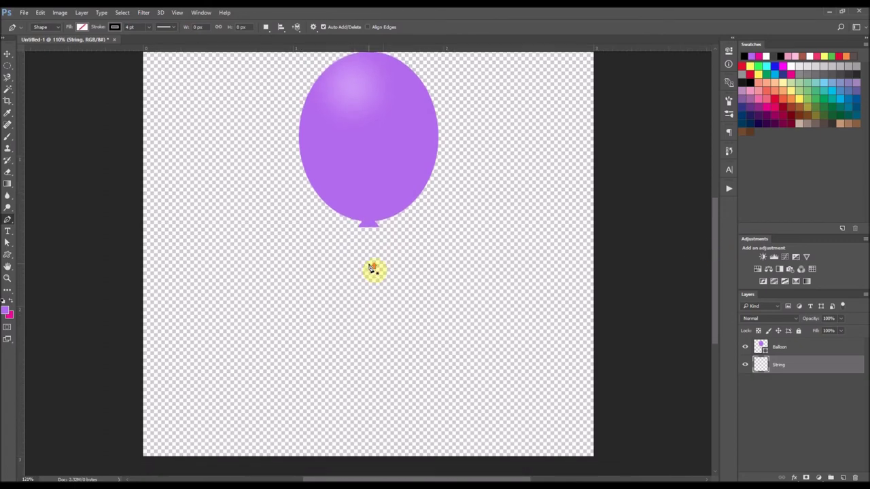
scroll(371, 267, up, 1)
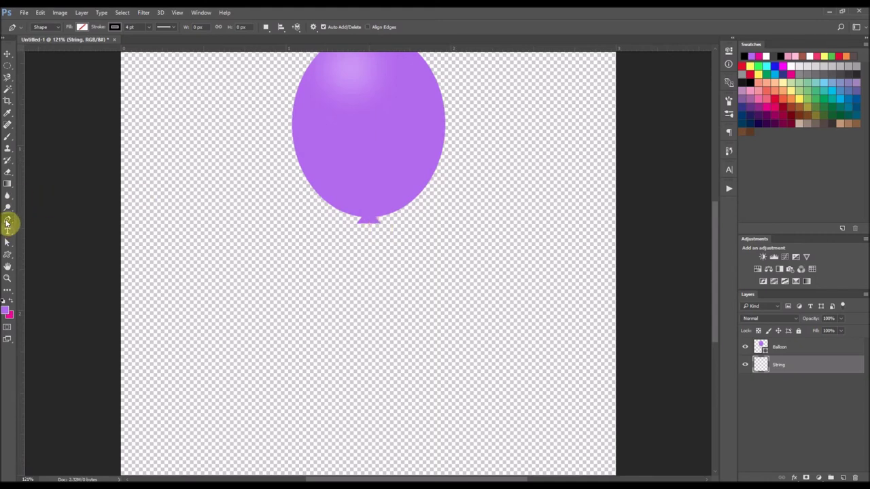
click(369, 221)
click(370, 256)
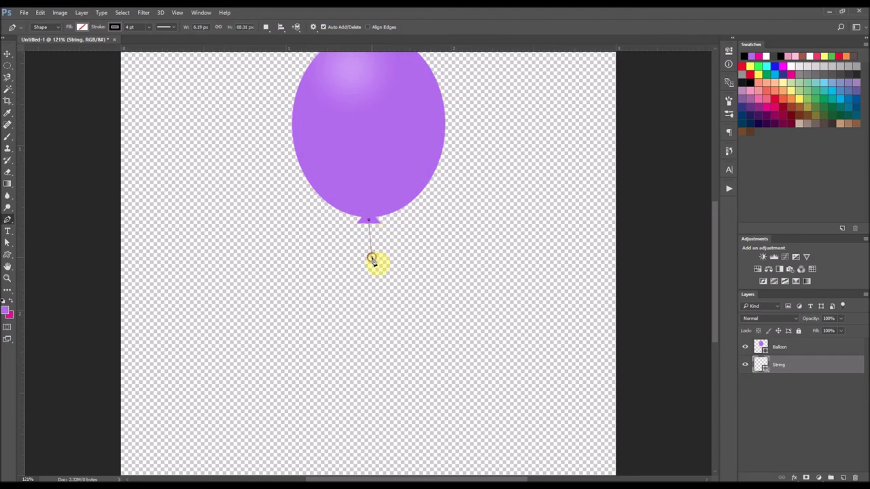
drag(374, 263, 377, 267)
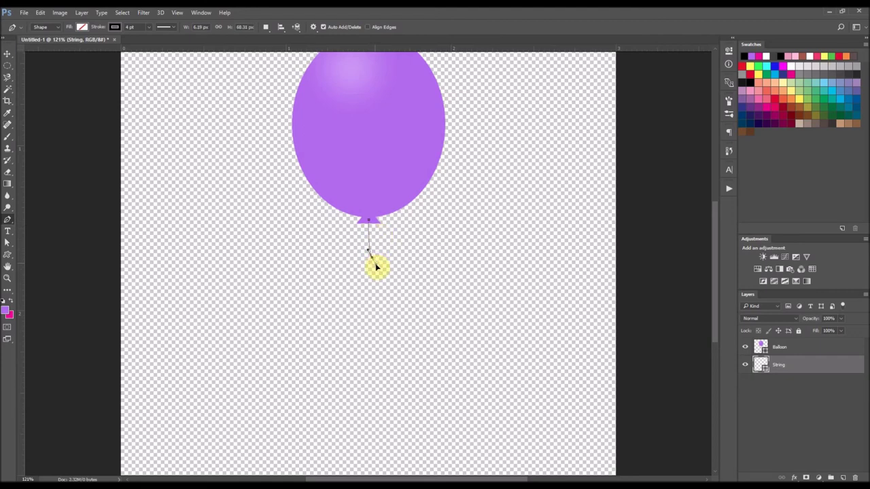
click(364, 316)
drag(358, 365, 370, 381)
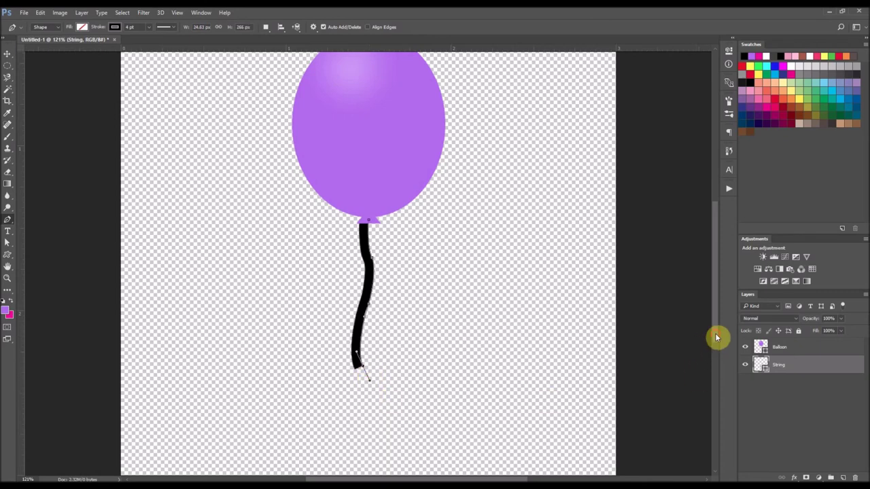
scroll(611, 353, down, 2)
drag(361, 402, 367, 412)
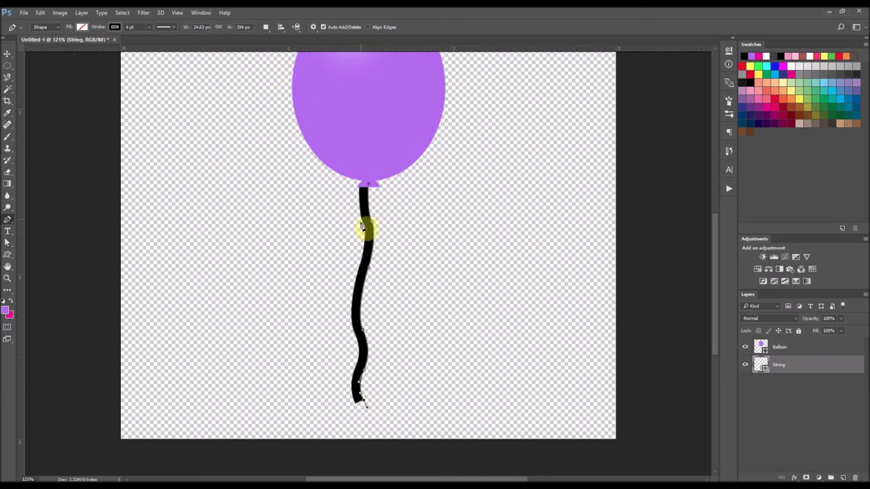
Set the string's stroke width to 2 pt.
click(130, 27)
text(1)
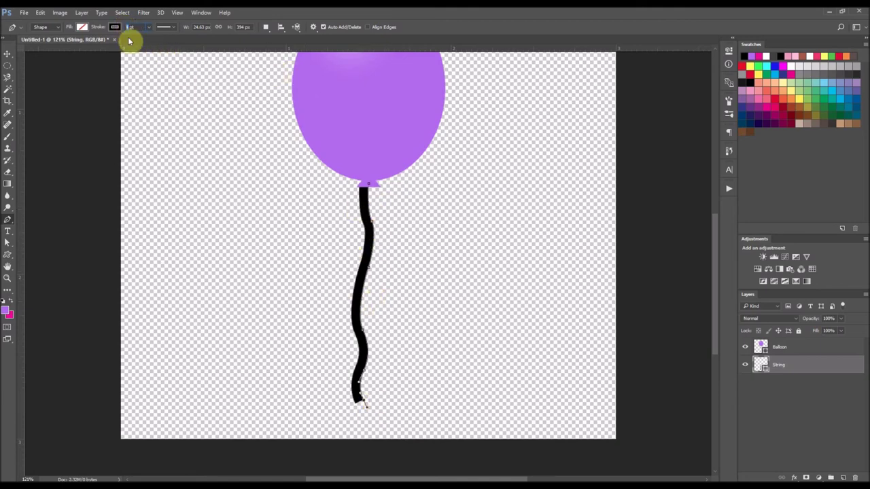
key(Up)
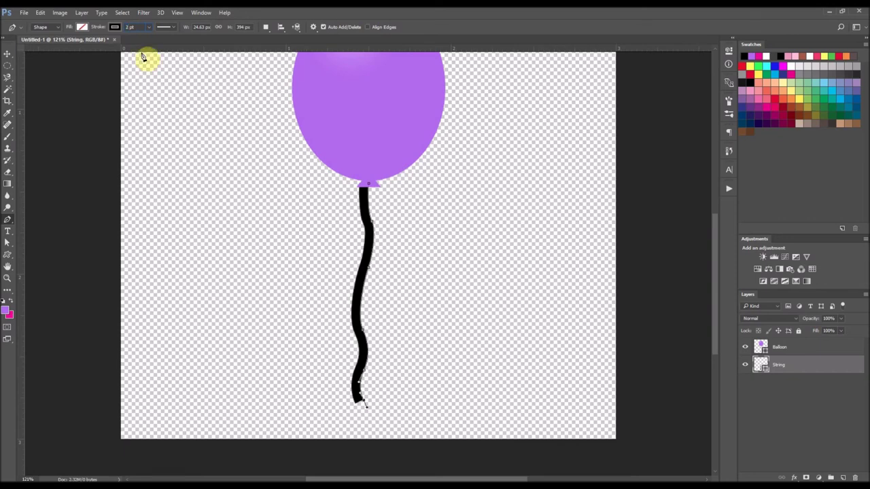
key(Return)
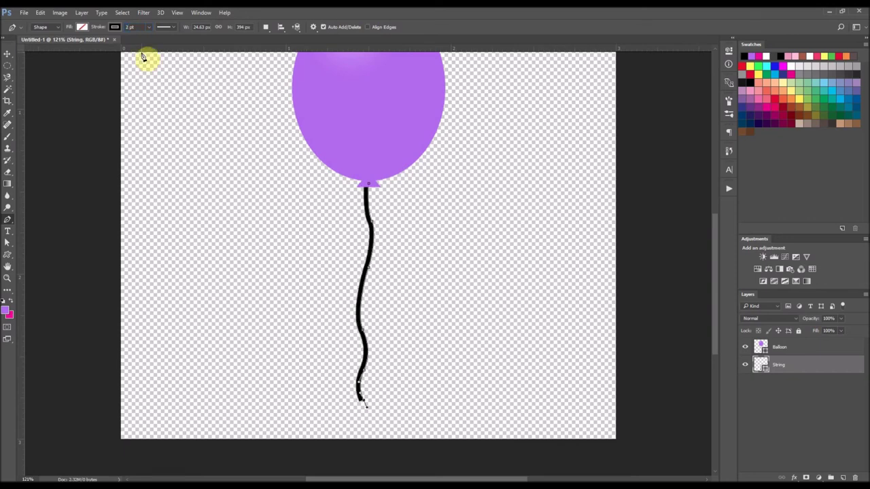
Nudge the string slightly to the right with the Move tool so it sits centred under the balloon's knot.
click(7, 55)
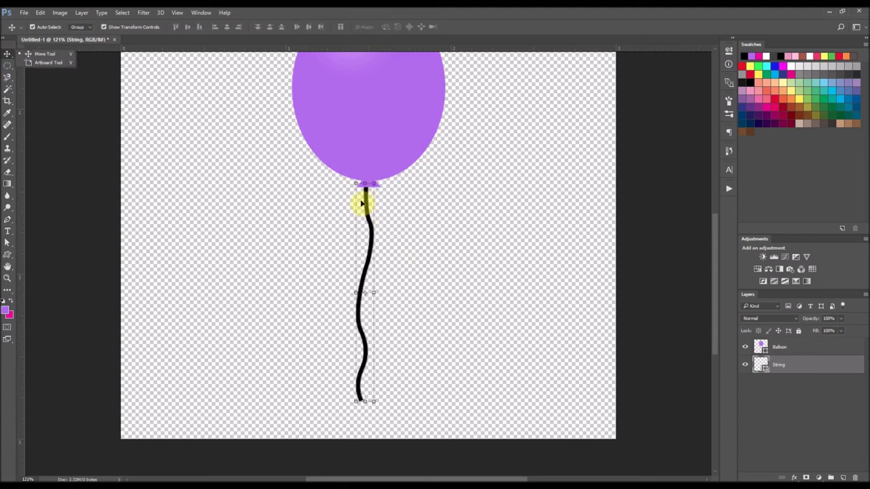
drag(367, 202, 366, 198)
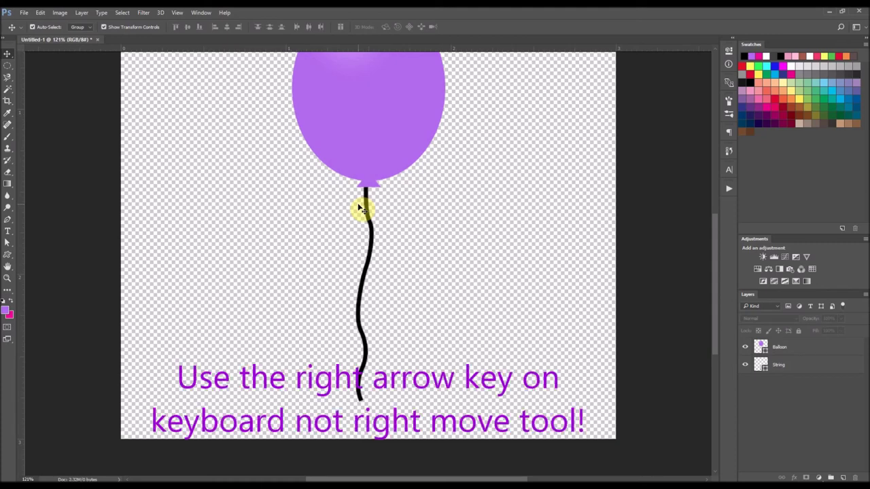
click(778, 367)
key(Right)
key(Right)
key(Right)
key(Right)
key(Right)
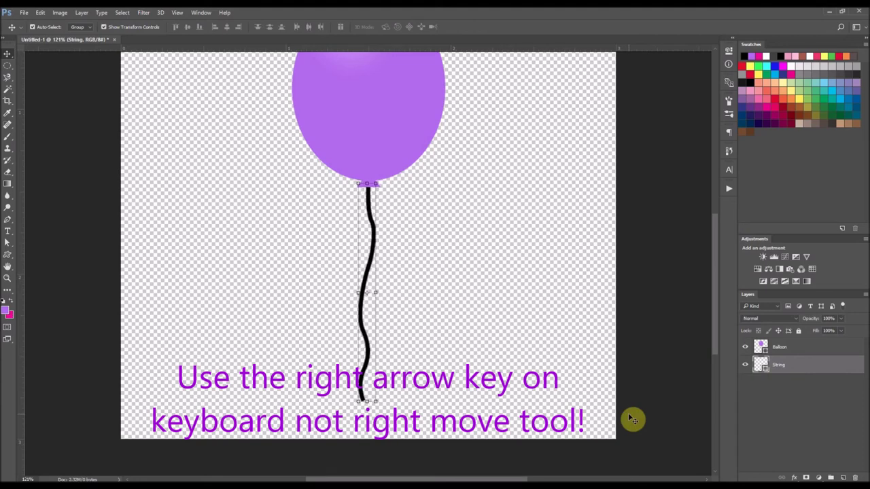
key(Right)
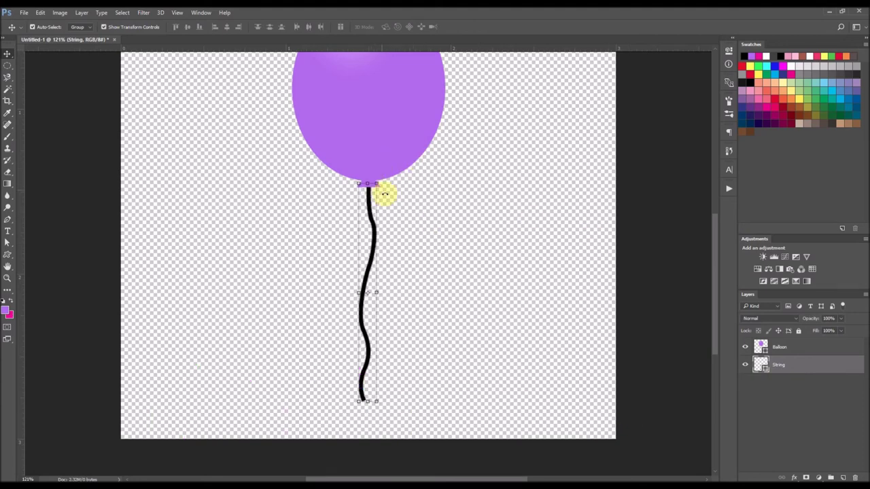
key(ctrl+0)
click(413, 283)
key(ctrl+minus)
key(ctrl+0)
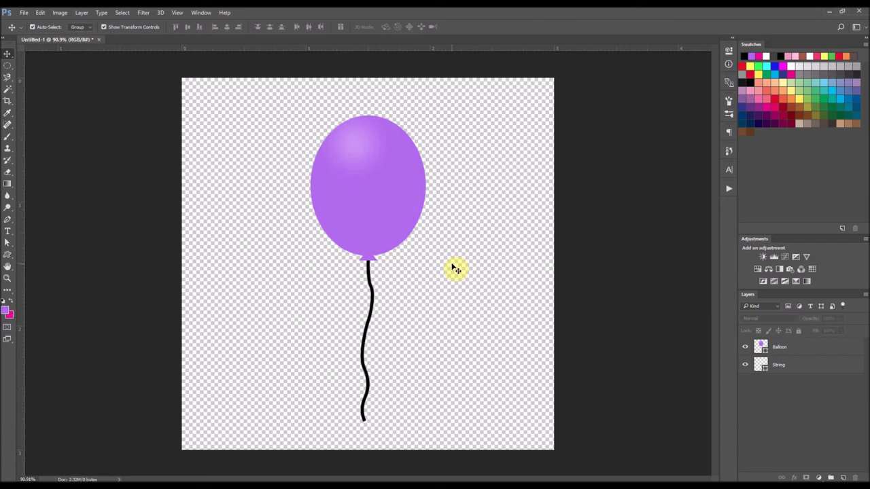
Edit the Balloon layer's gradient fill and set the colour stop at 0% to bright pink ff46d1.
drag(319, 207, 375, 215)
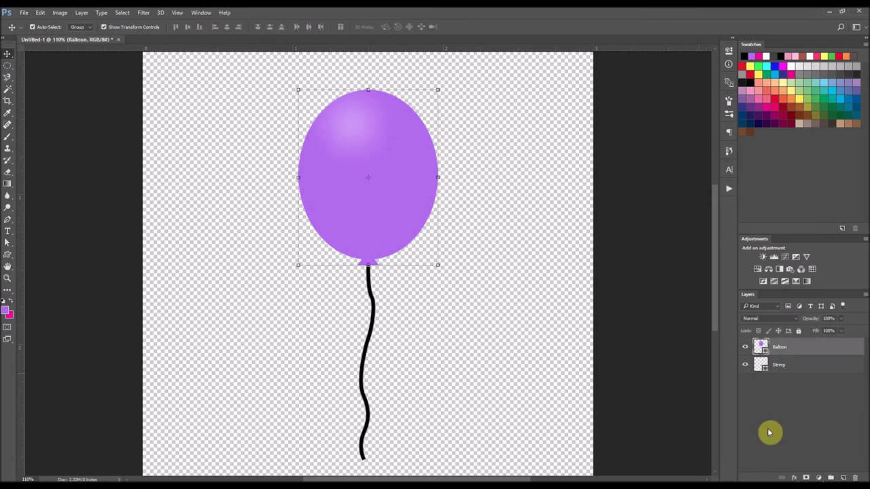
double_click(764, 352)
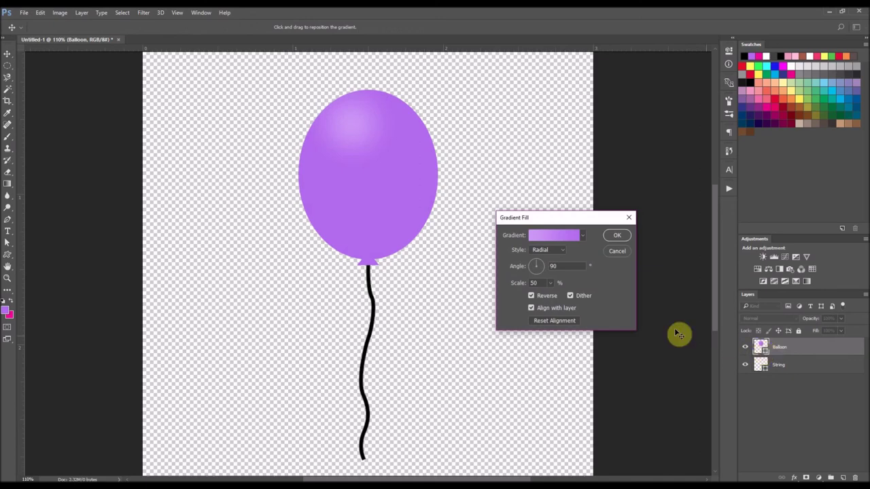
click(558, 235)
click(387, 318)
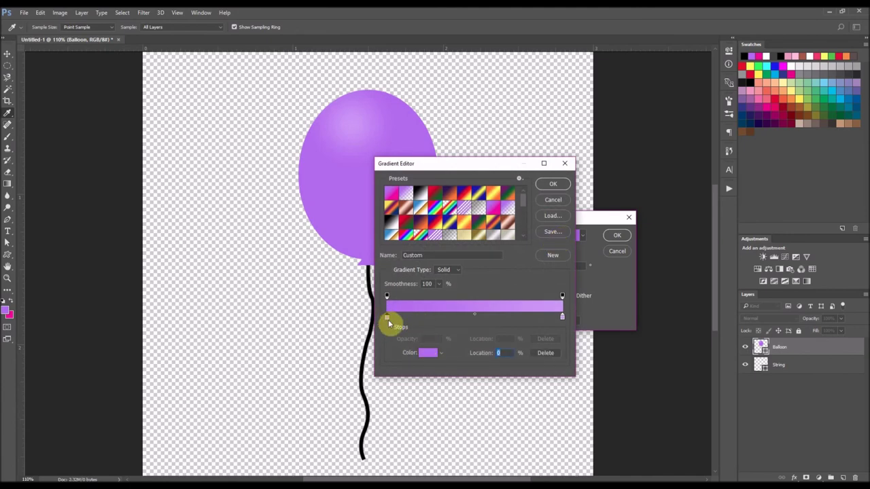
click(427, 353)
mouse_move(309, 262)
mouse_down()
mouse_move(267, 258)
mouse_move(269, 240)
mouse_up()
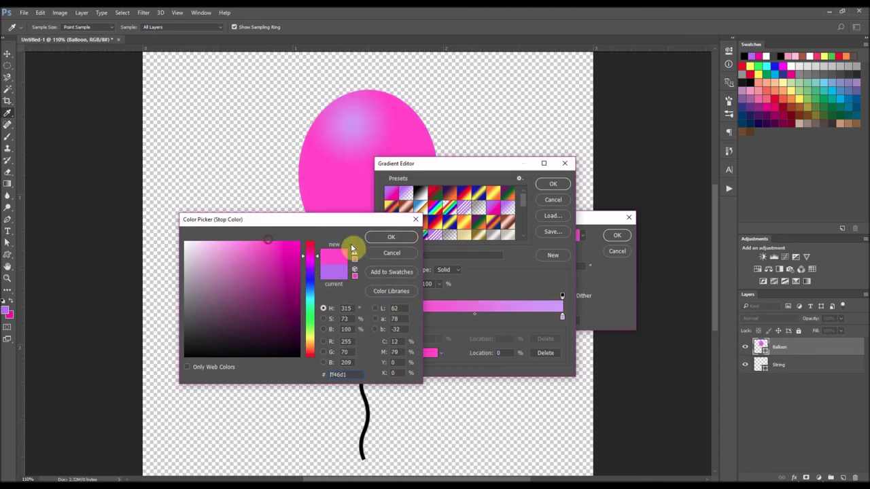
click(382, 237)
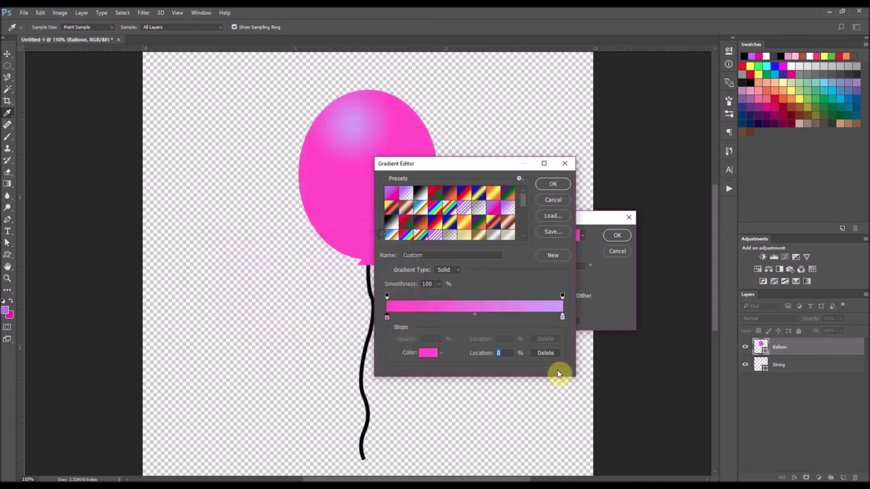
Set the gradient's 100% colour stop to light pink ff7ddf and apply the gradient fill to the balloon.
double_click(562, 317)
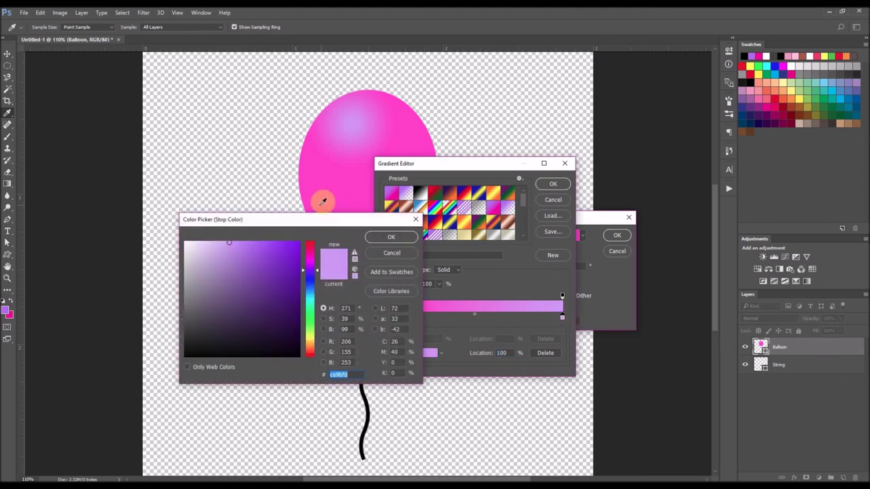
click(311, 200)
drag(269, 241, 242, 241)
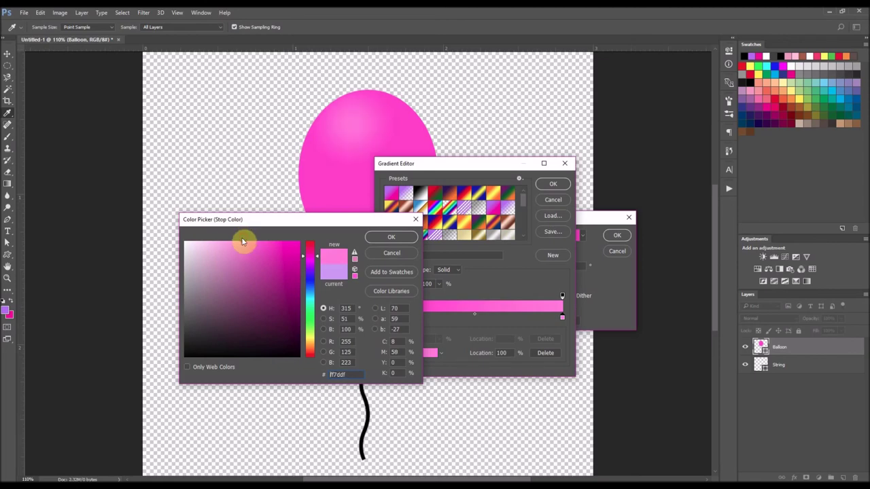
click(392, 238)
click(552, 186)
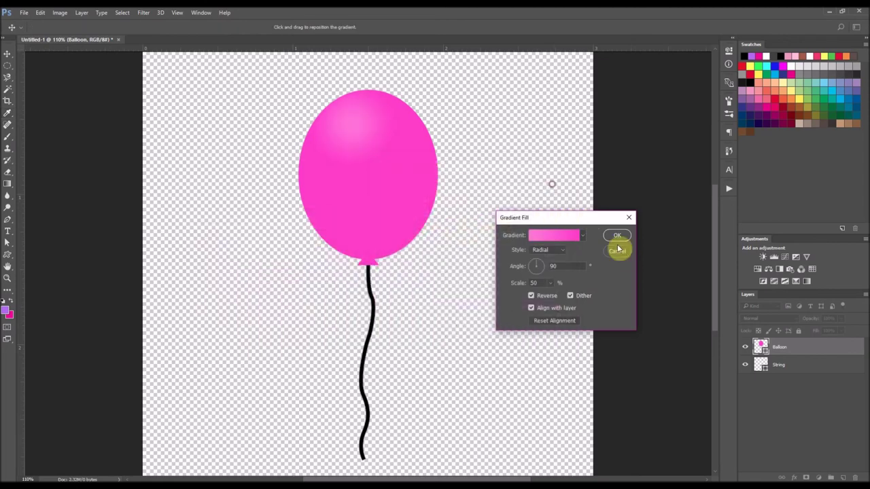
click(617, 235)
key(v)
key(ctrl+minus)
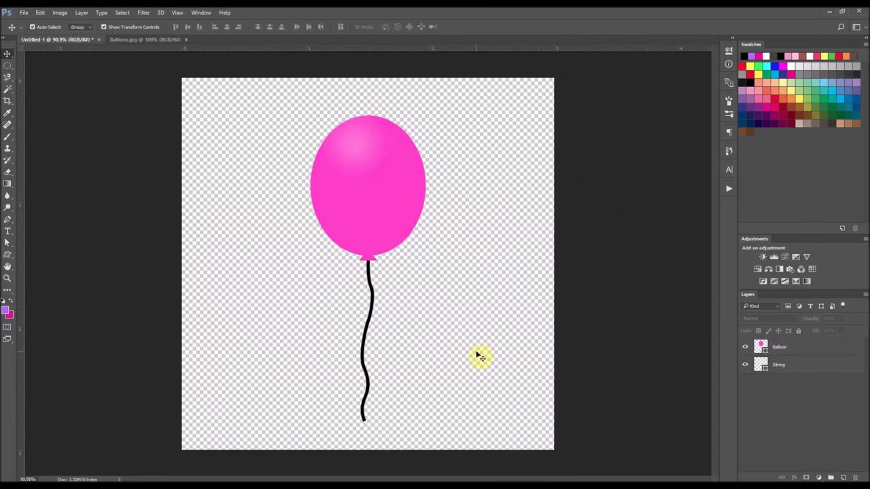
Merge the visible Balloon and String layers into a single layer.
right_click(798, 370)
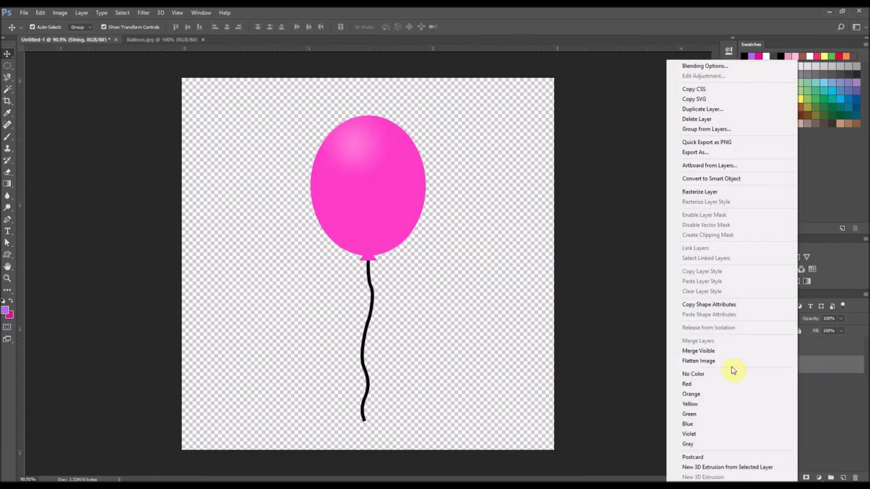
click(716, 352)
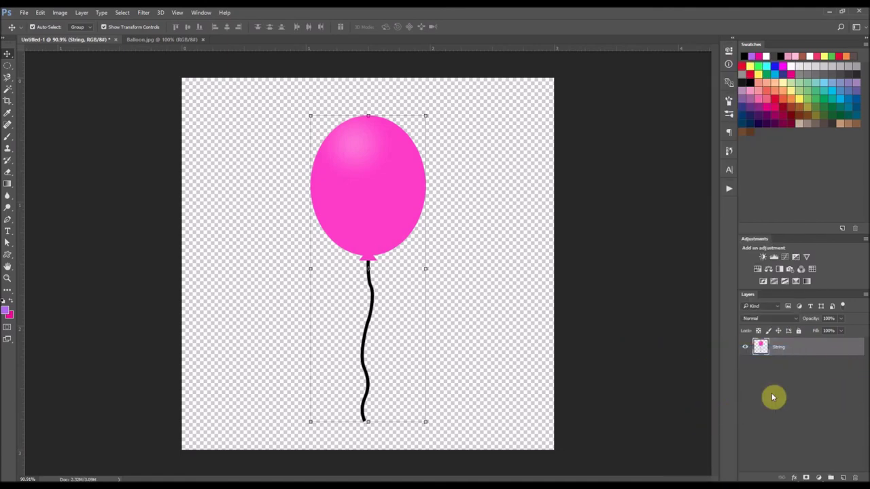
click(411, 224)
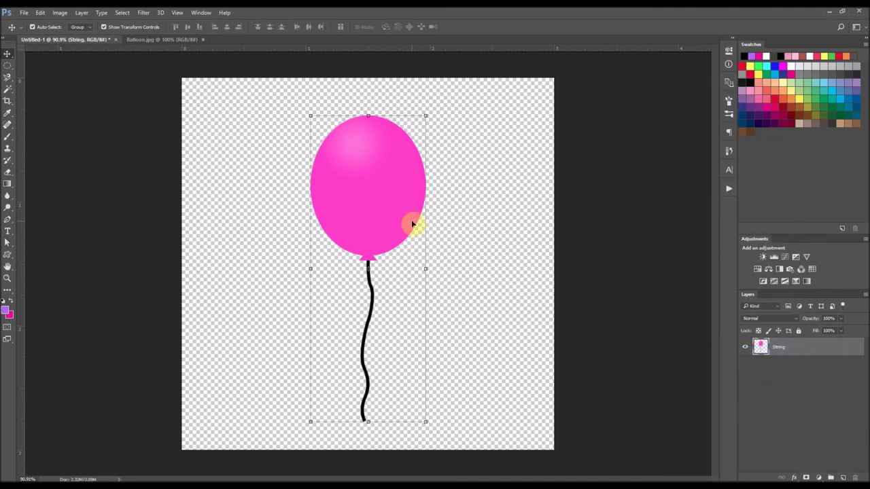
Save the merged image as a PNG named Balloon in the Balloon folder, using Smallest / Slow compression and no interlacing.
click(23, 13)
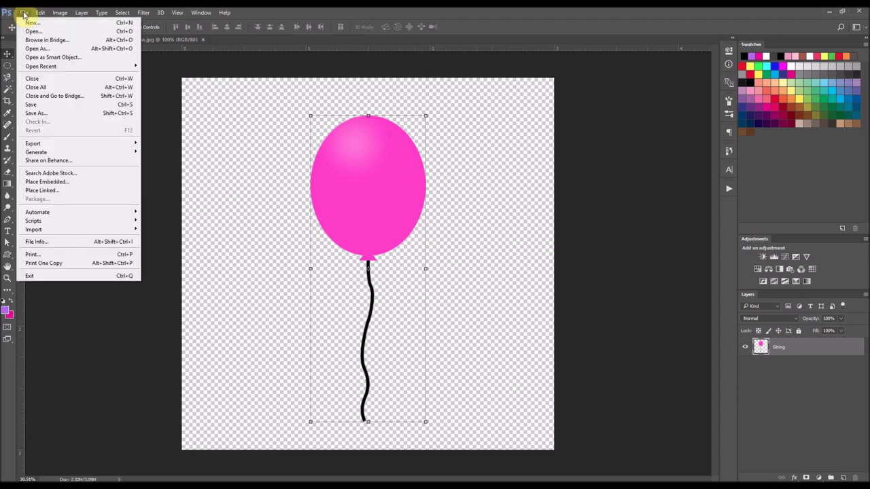
click(38, 119)
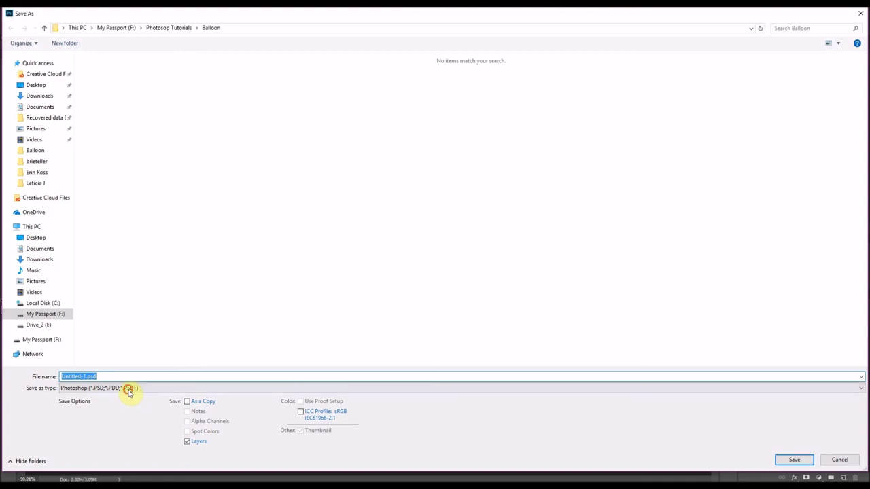
click(130, 388)
click(99, 352)
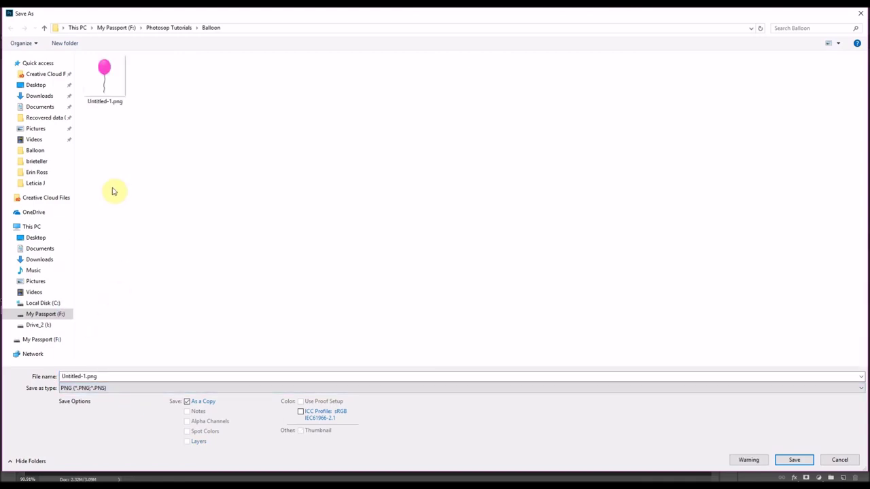
double_click(78, 377)
text(Balloo)
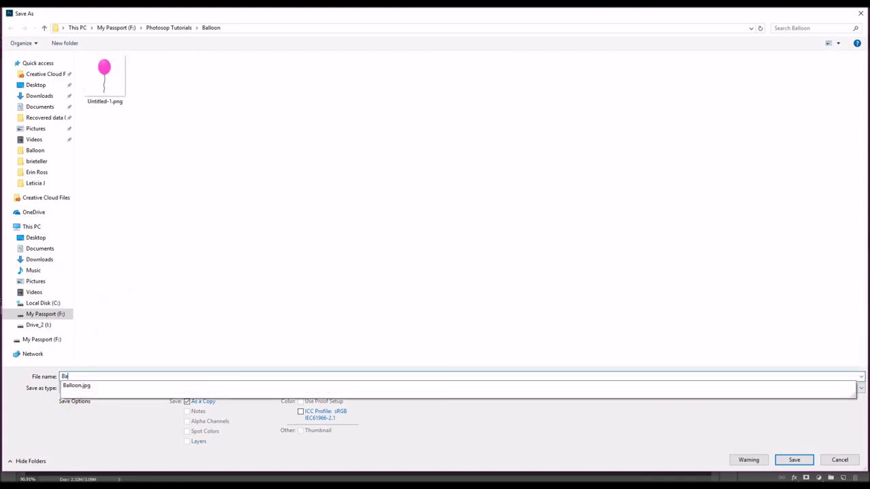
key(Return)
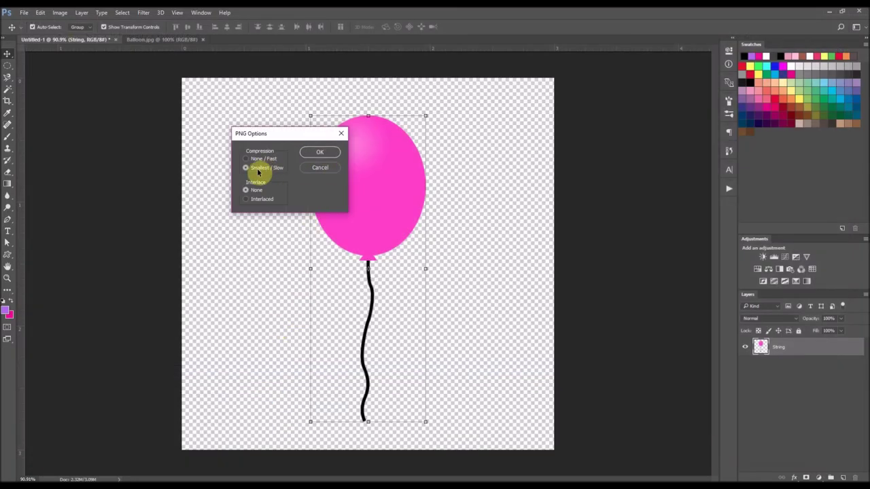
click(316, 151)
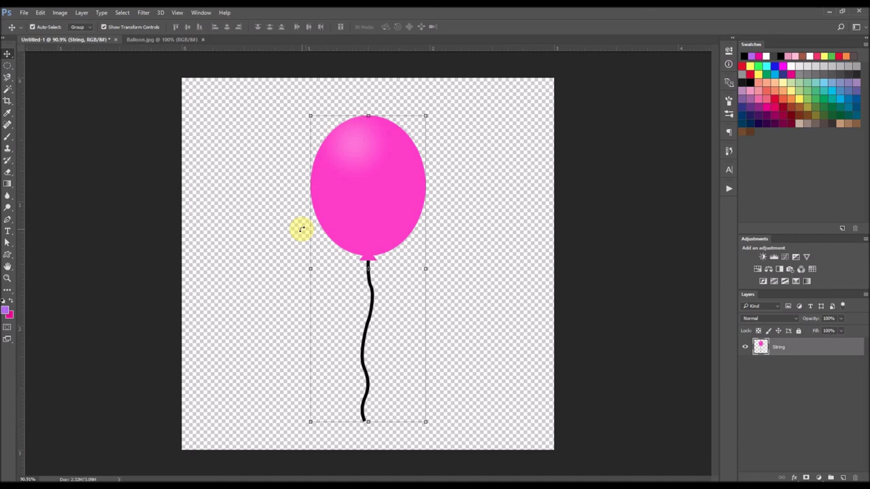
click(352, 246)
click(235, 291)
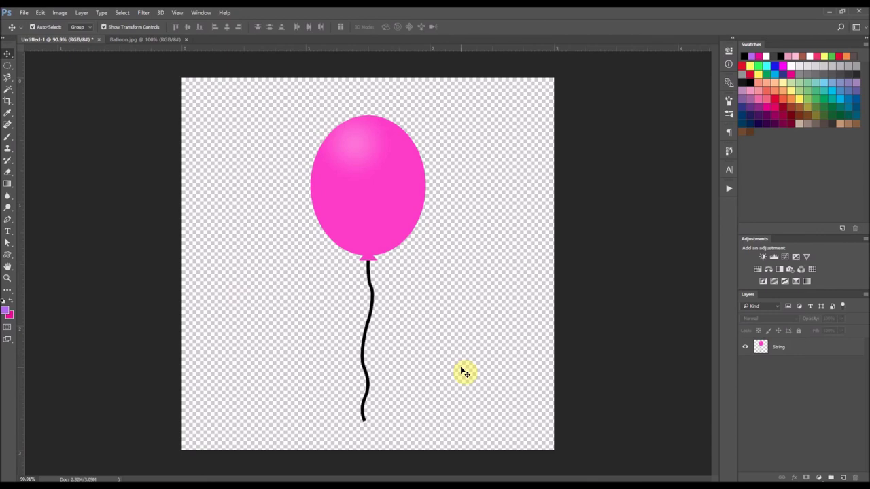